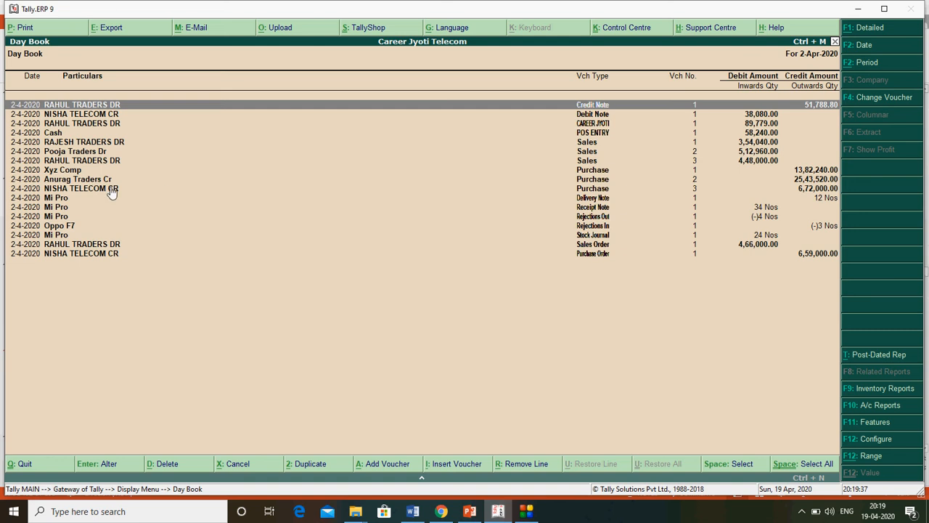
# - Select the NISHA TELECOM CR purchase entry in the 2-Apr-2020 Day Book
pyautogui.click(92, 189)
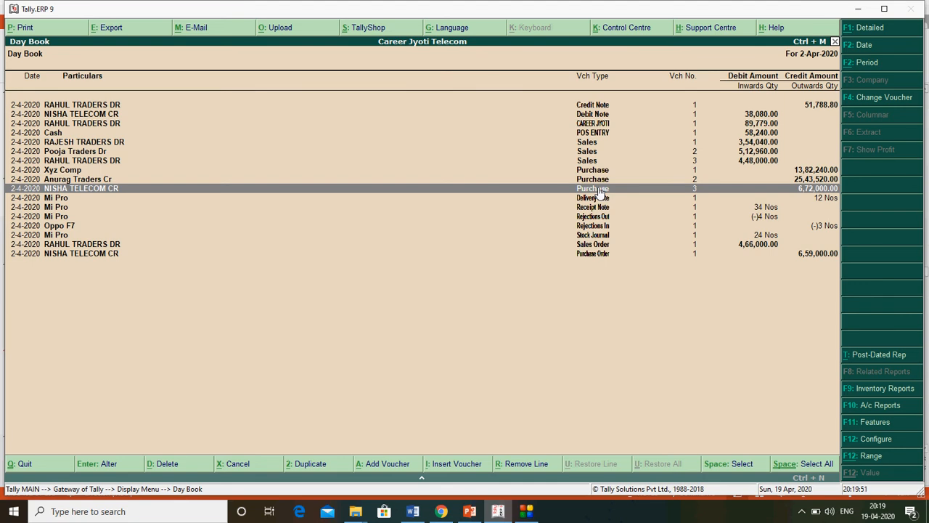
# - Leave the Day Book and start a new ledger via Accounts Info. > Ledgers > Create
pyautogui.press('Escape')
pyautogui.press('Escape')
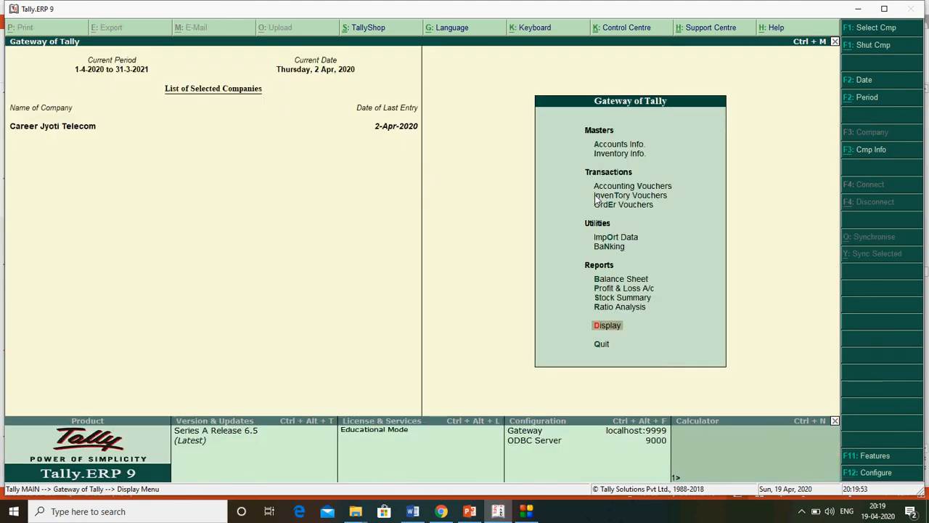
pyautogui.press('Escape')
pyautogui.press('Escape')
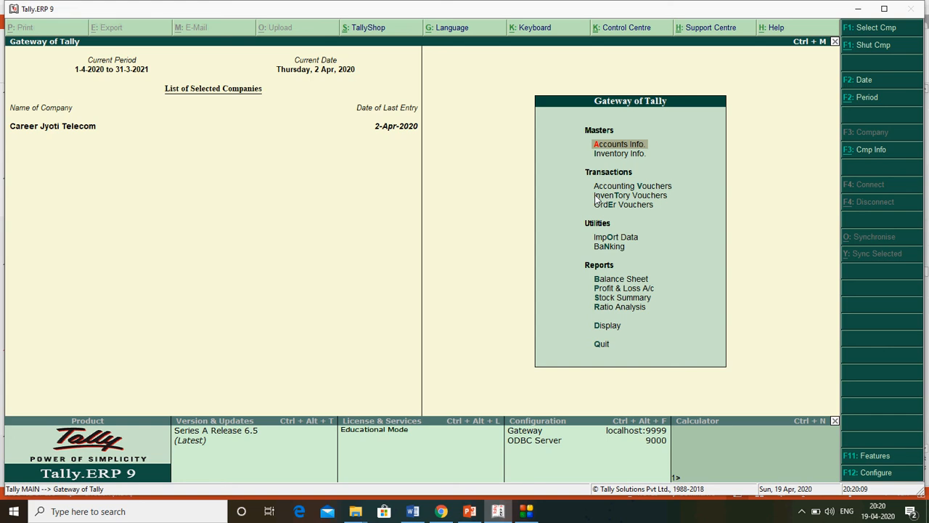
pyautogui.press('Return')
pyautogui.press('Down')
pyautogui.press('Return')
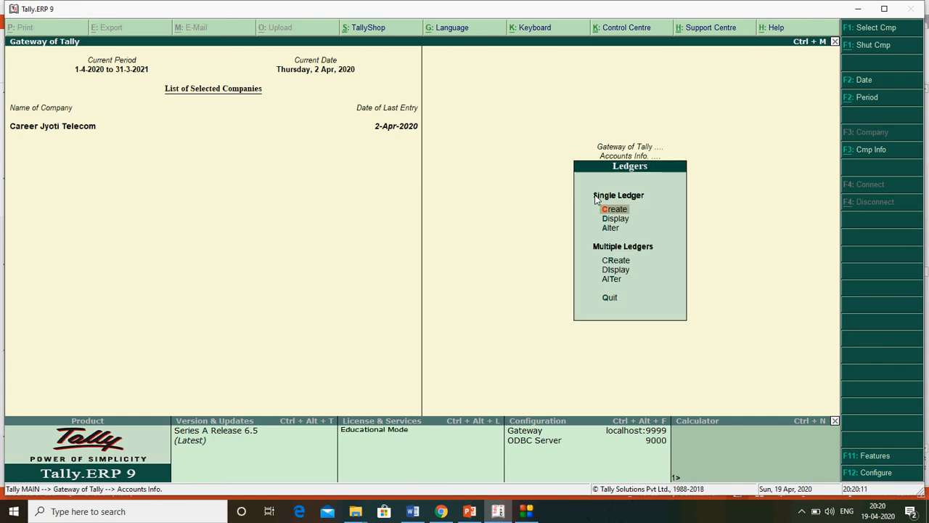
pyautogui.press('Return')
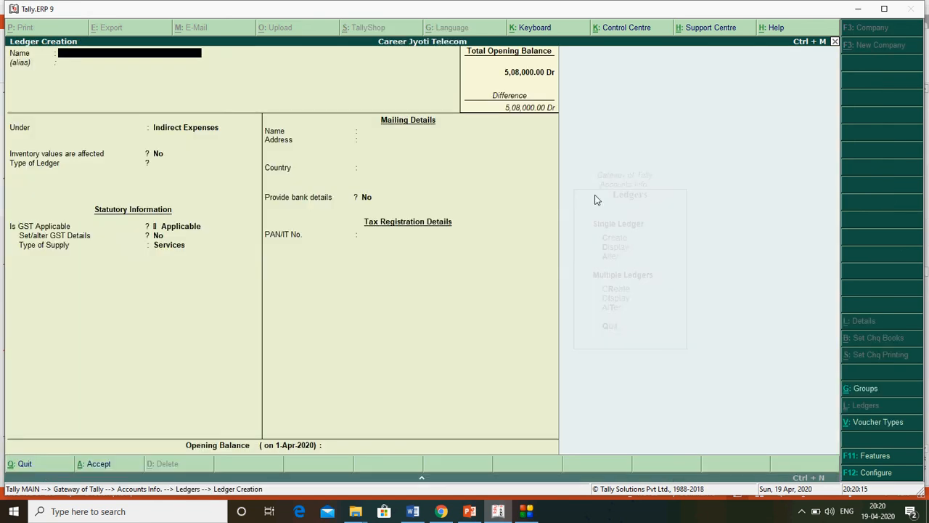
# - Name the ledger HDFC BANK under Bank Accounts, entering the account number and IFS code DEDW32332
pyautogui.write('HDFC BANK')
pyautogui.press('Return')
pyautogui.press('Return')
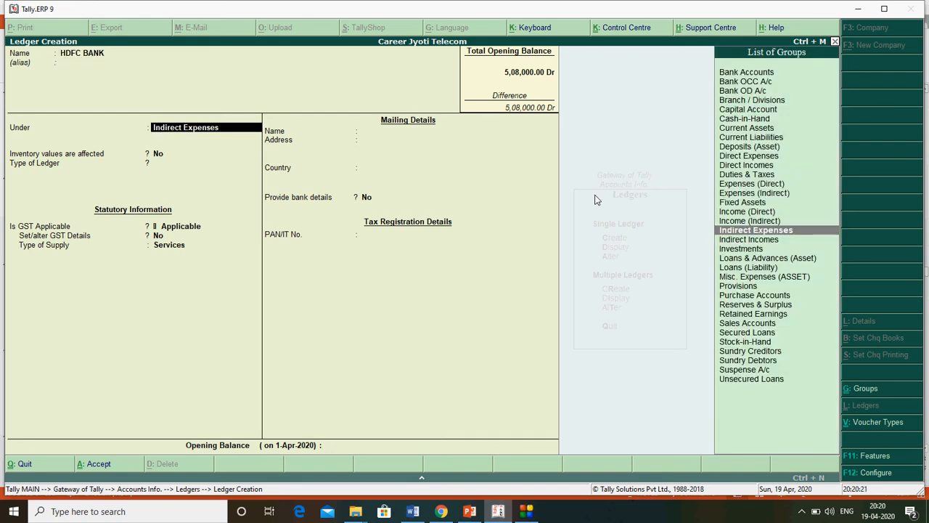
pyautogui.write('B')
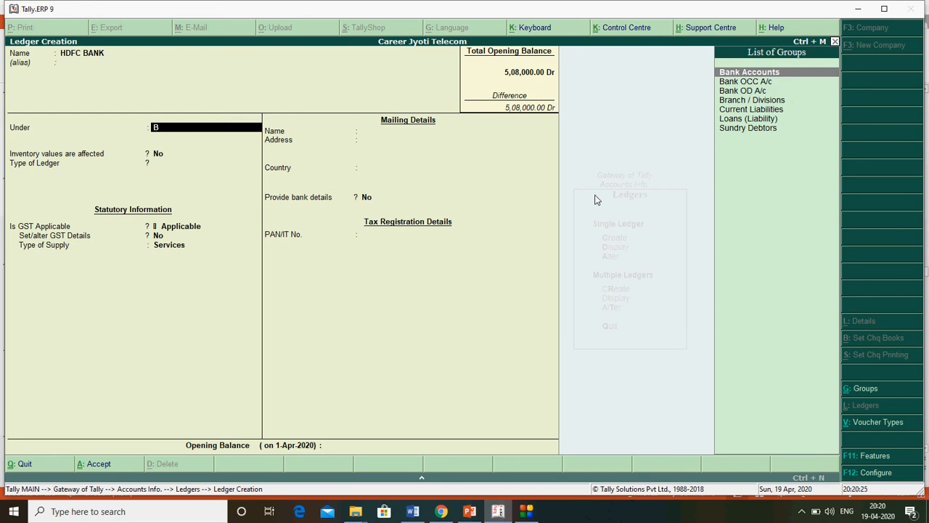
pyautogui.press('Return')
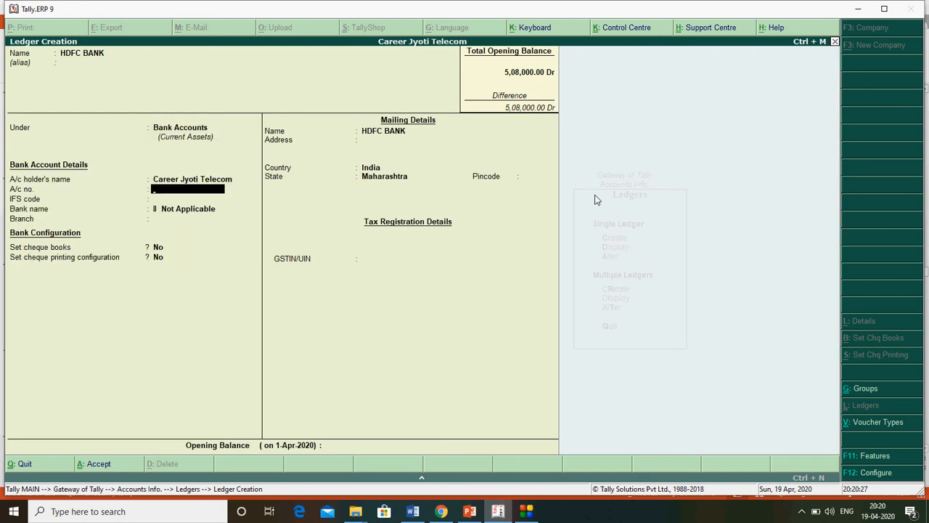
pyautogui.press('Return')
pyautogui.write('DEDW32332')
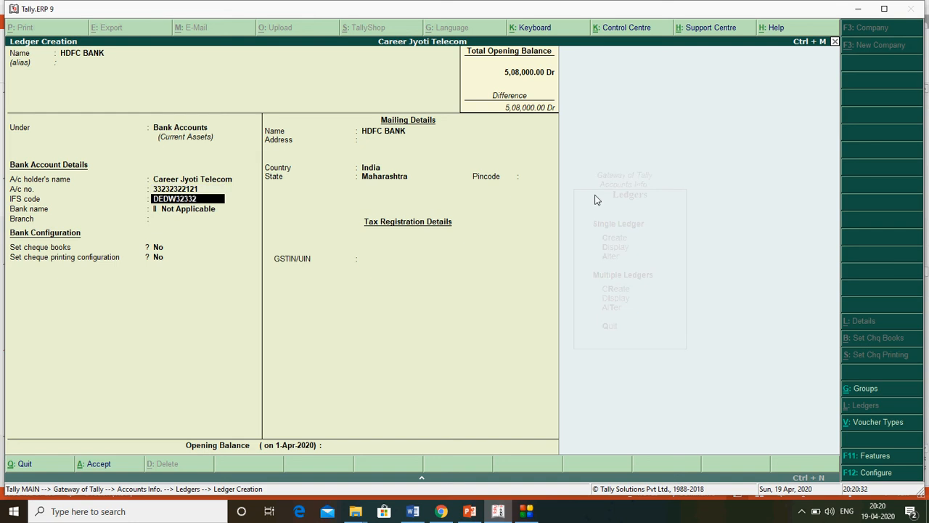
pyautogui.press('Return')
pyautogui.press('Return')
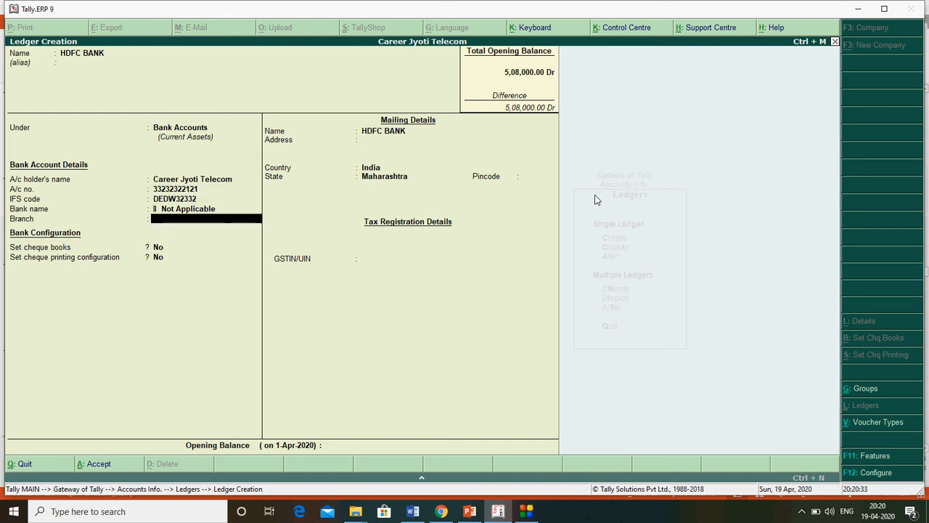
pyautogui.press('Return')
pyautogui.press('Return')
pyautogui.press('Return')
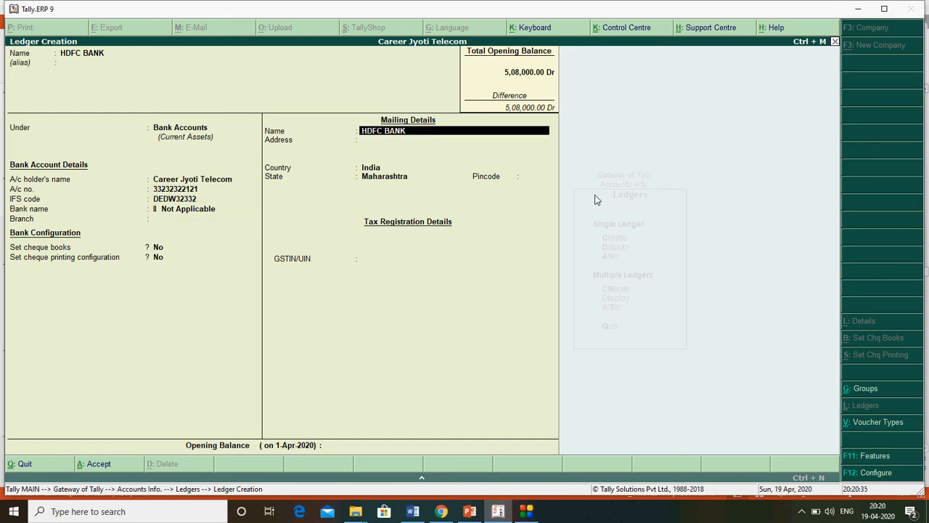
pyautogui.press('Return')
pyautogui.press('Return')
pyautogui.press('Return')
pyautogui.press('Return')
pyautogui.press('Return')
pyautogui.press('Return')
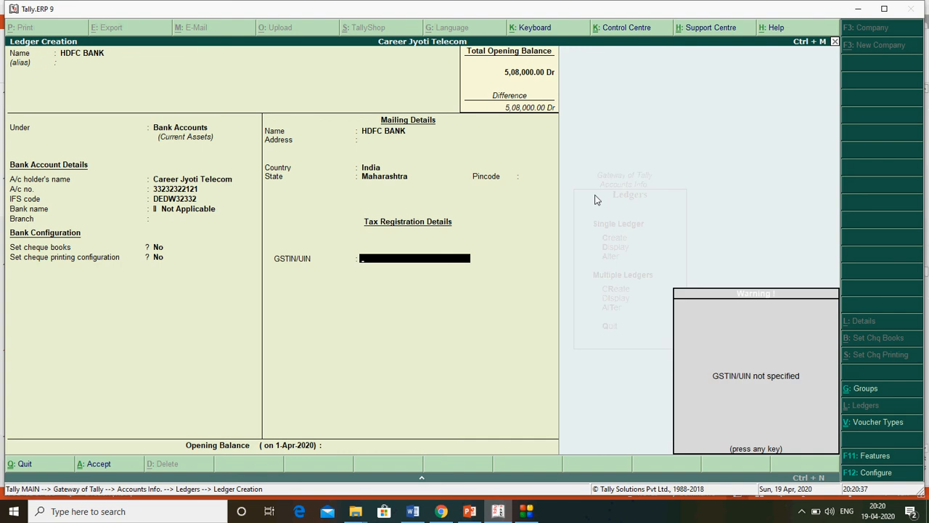
pyautogui.press('Return')
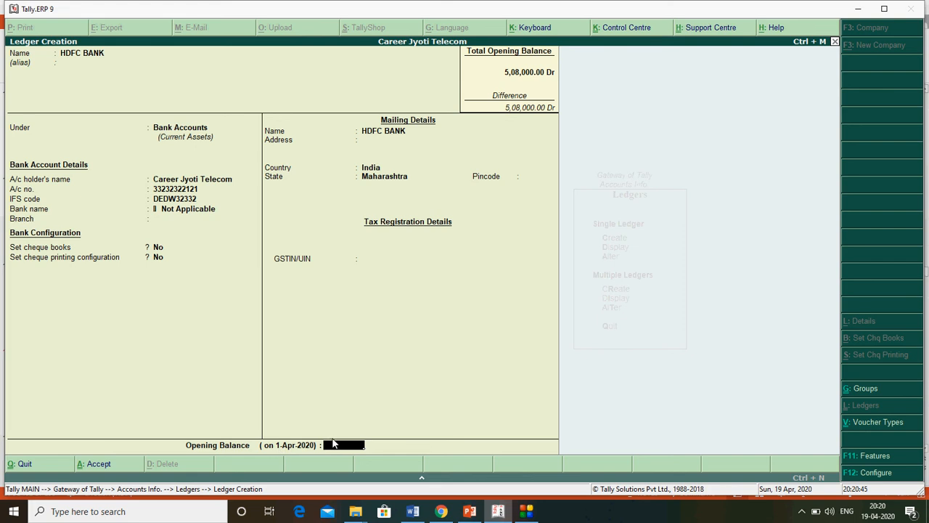
# - Give HDFC BANK an 8,00,000 Dr opening balance, save it, and return to the Gateway
pyautogui.write('800000')
pyautogui.press('Return')
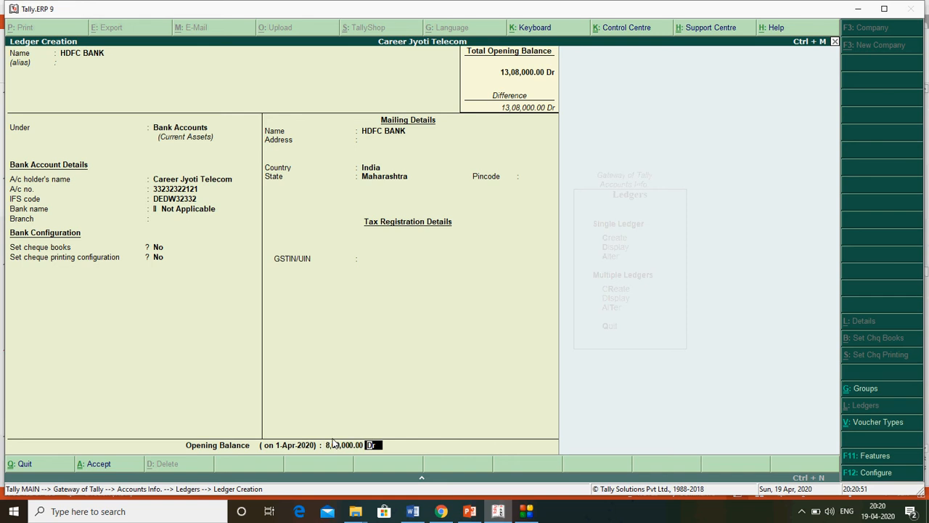
pyautogui.press('Return')
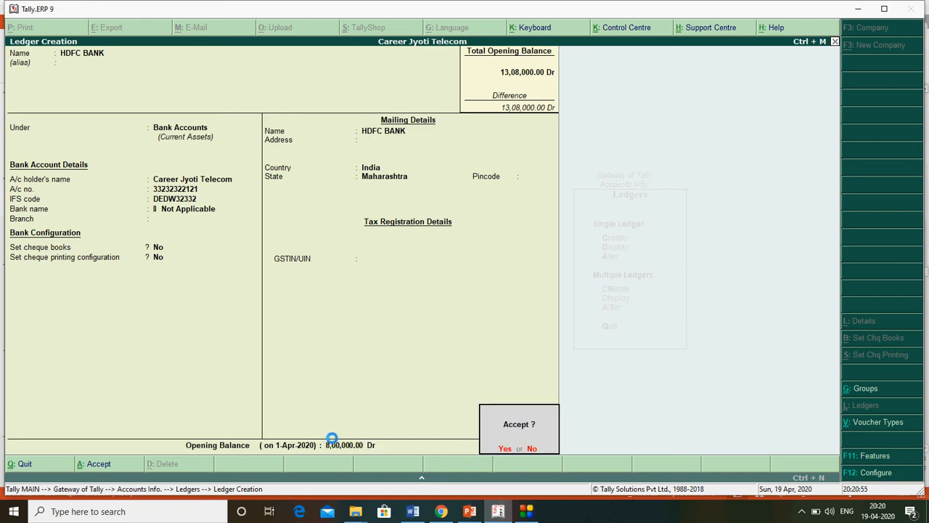
pyautogui.press('Return')
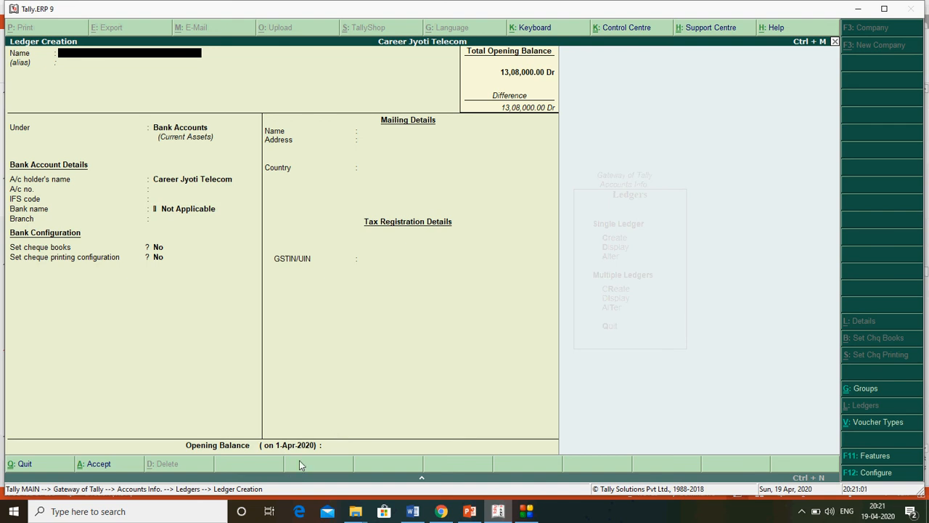
pyautogui.press('Escape')
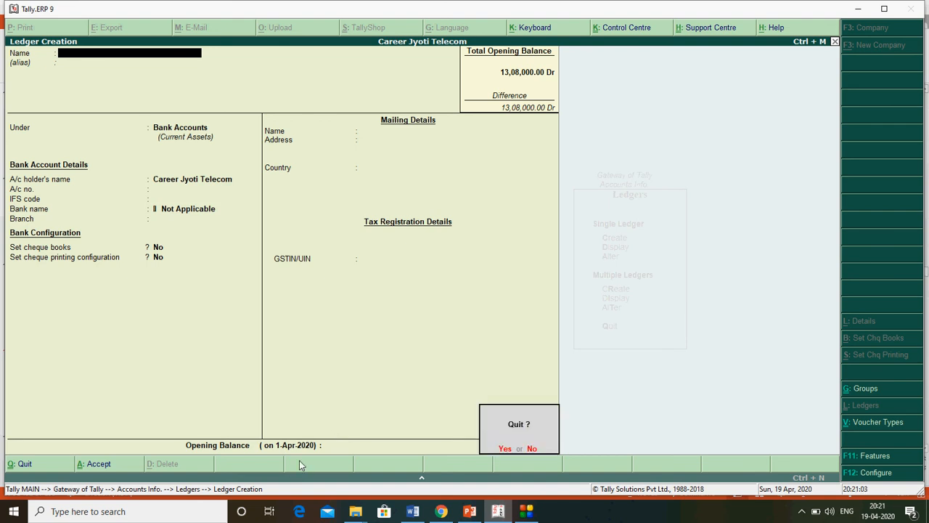
pyautogui.press('y')
pyautogui.press('Escape')
pyautogui.press('Escape')
pyautogui.press('Escape')
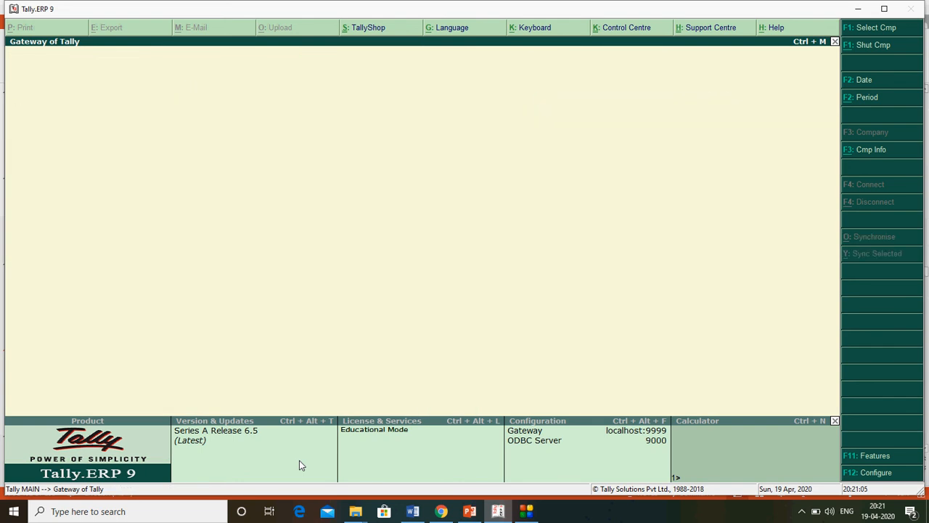
# - Decline quitting Tally and open Accounting Vouchers from the Gateway of Tally
pyautogui.press('n')
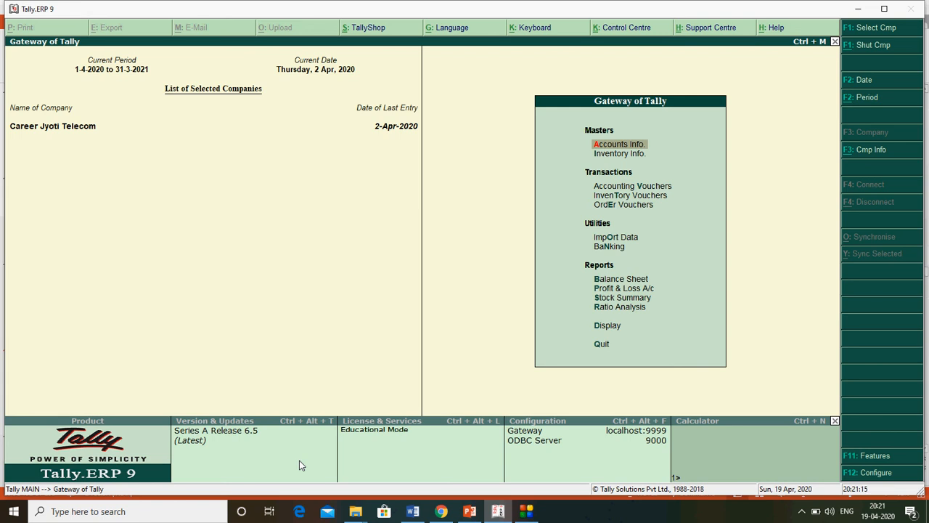
pyautogui.press('Down')
pyautogui.press('Down')
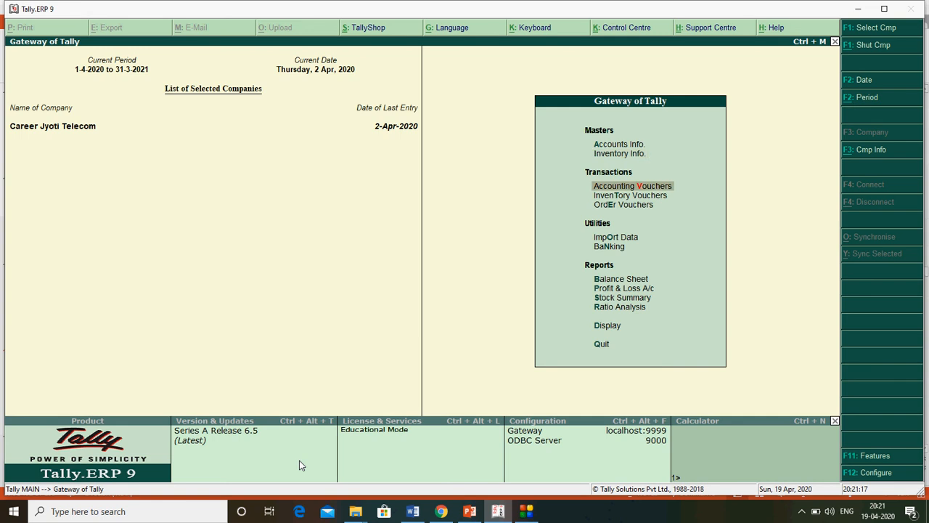
pyautogui.click(625, 191)
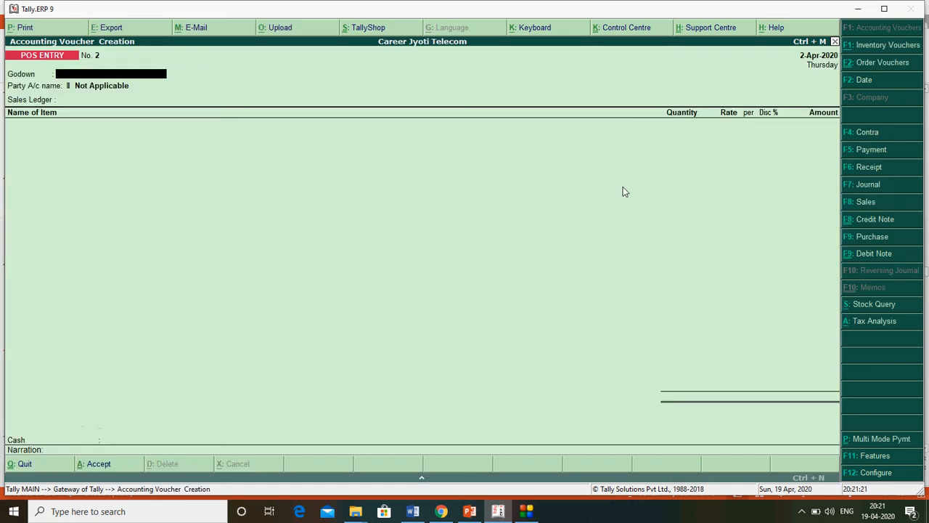
# - Switch to a Payment voucher with HDFC BANK as the paying account
pyautogui.click(872, 153)
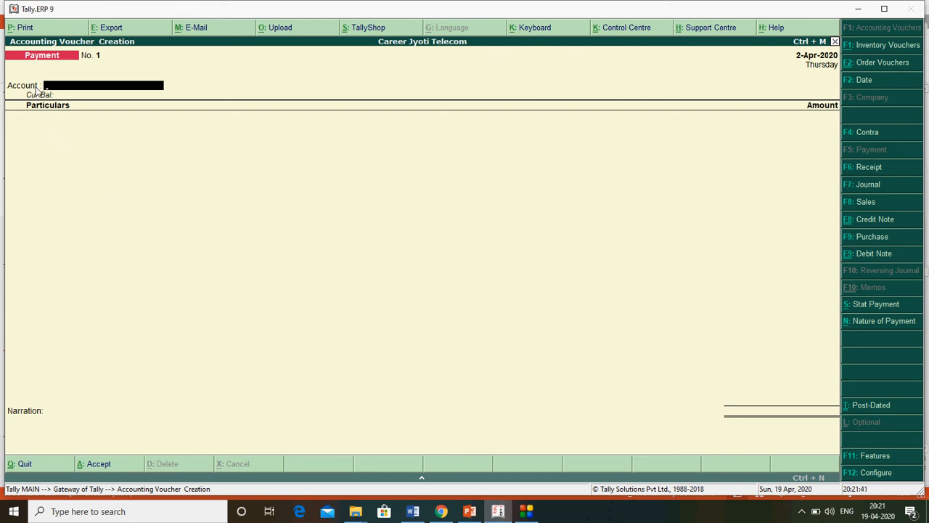
pyautogui.press('space')
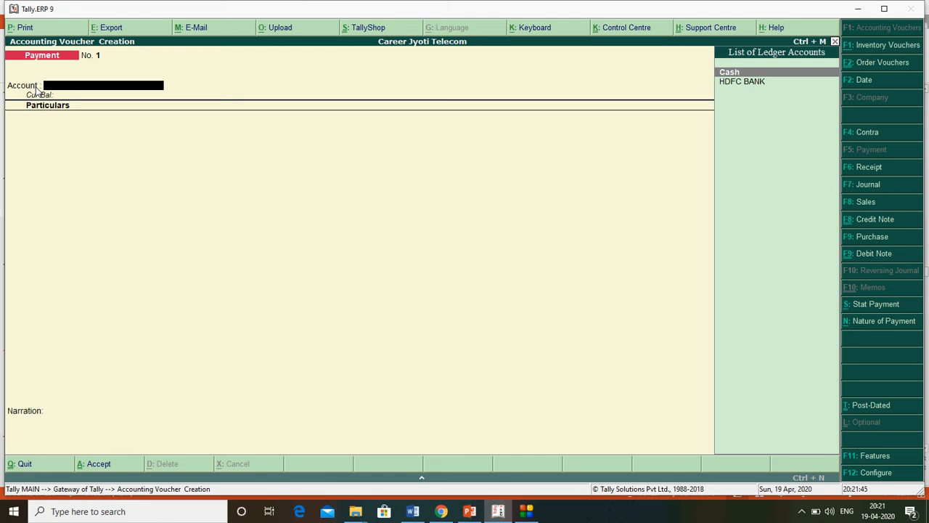
pyautogui.press('Down')
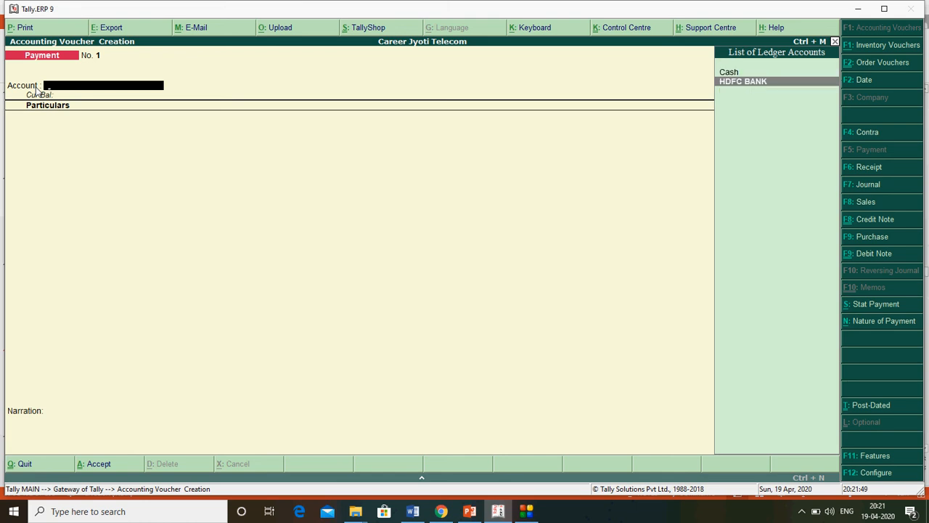
pyautogui.press('Return')
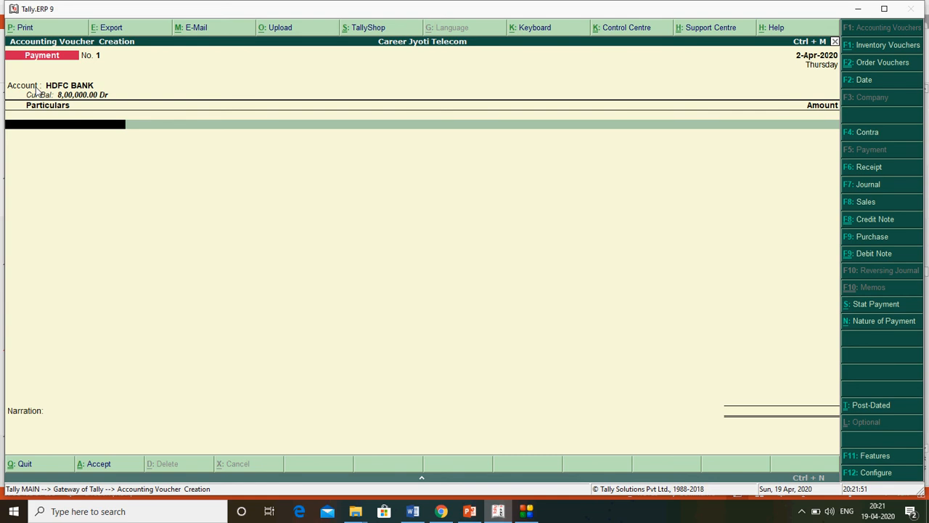
# - Enter NISHA TELECOM CR in Particulars with an amount of 100000
pyautogui.press('space')
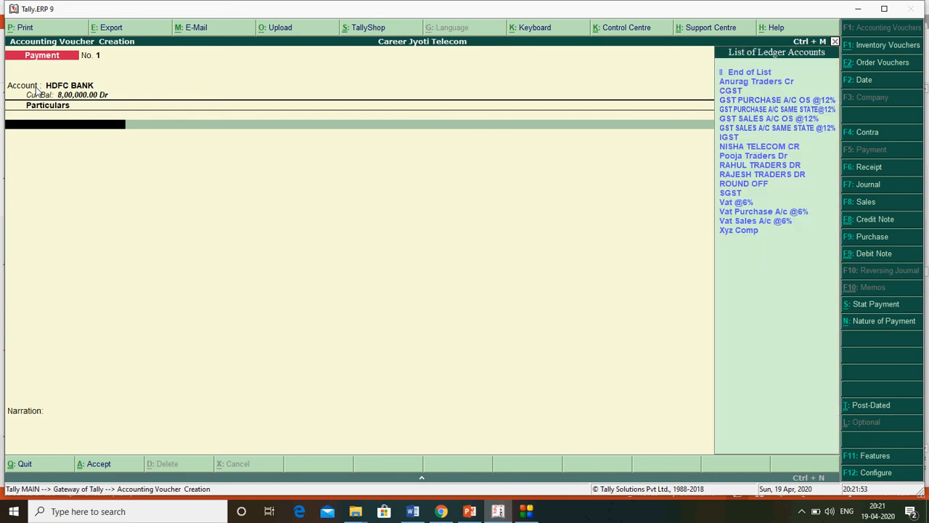
pyautogui.press('Down')
pyautogui.press('Down')
pyautogui.press('Down')
pyautogui.press('Down')
pyautogui.press('Down')
pyautogui.press('Down')
pyautogui.press('Down')
pyautogui.press('Down')
pyautogui.press('Down')
pyautogui.press('Down')
pyautogui.press('Down')
pyautogui.press('Down')
pyautogui.press('Down')
pyautogui.press('Down')
pyautogui.press('Down')
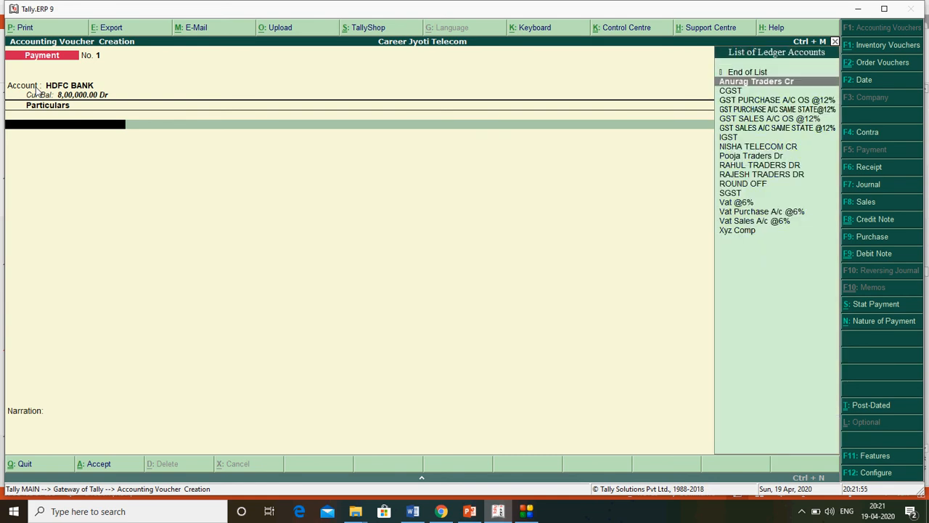
pyautogui.press('Up')
pyautogui.press('Up')
pyautogui.press('Up')
pyautogui.press('Up')
pyautogui.press('Up')
pyautogui.press('Up')
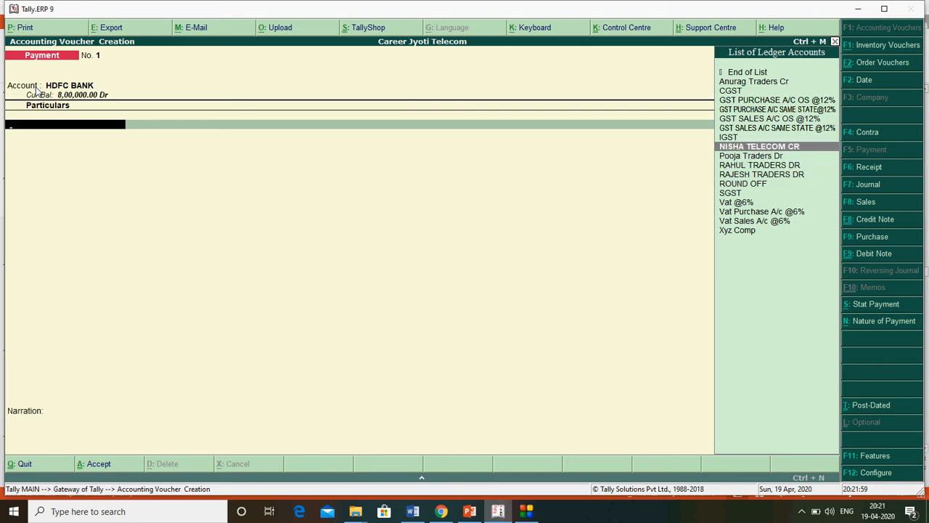
pyautogui.press('Return')
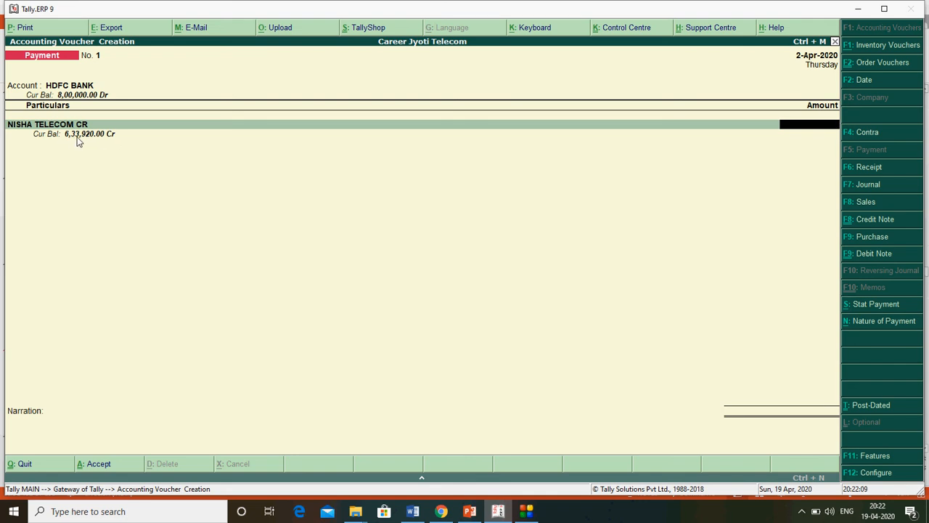
pyautogui.write('100000')
pyautogui.press('Return')
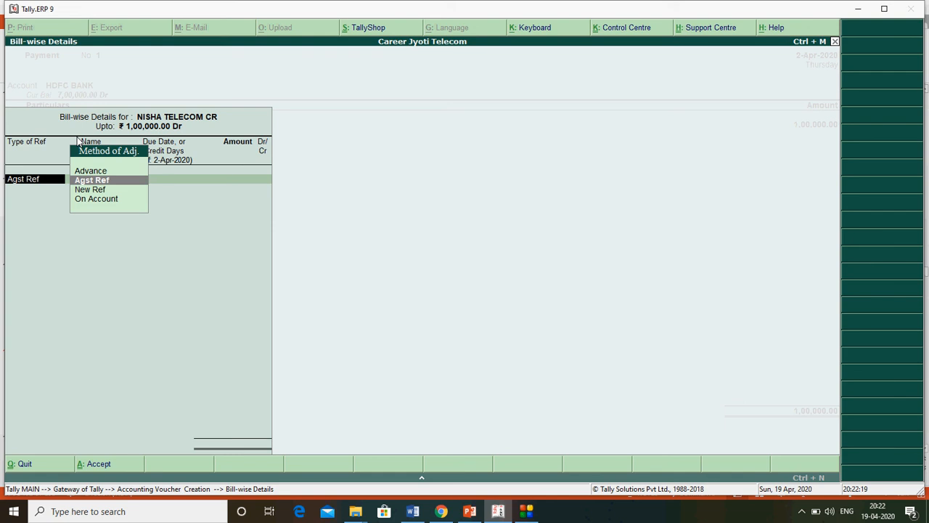
# - Allocate the full 1,00,000.00 Dr to NISHA TELECOM CR as On Account
pyautogui.press('Down')
pyautogui.press('Down')
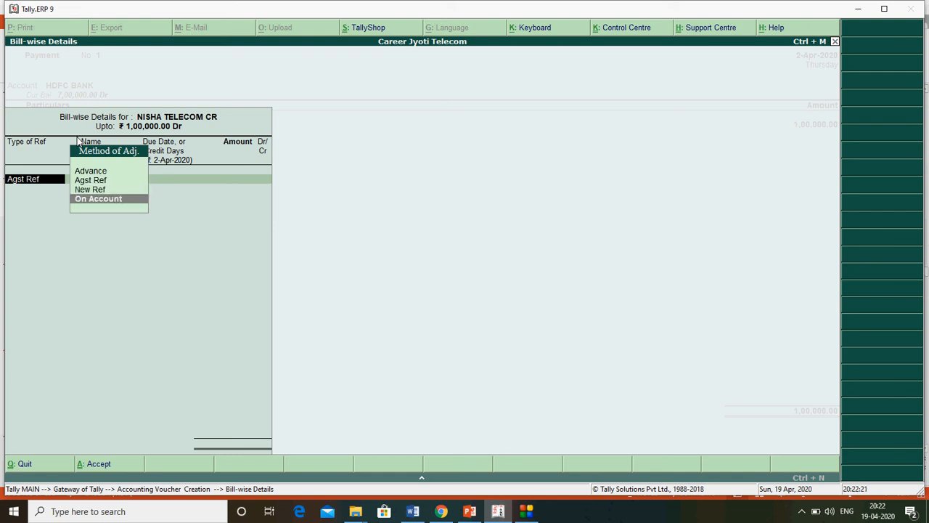
pyautogui.press('Return')
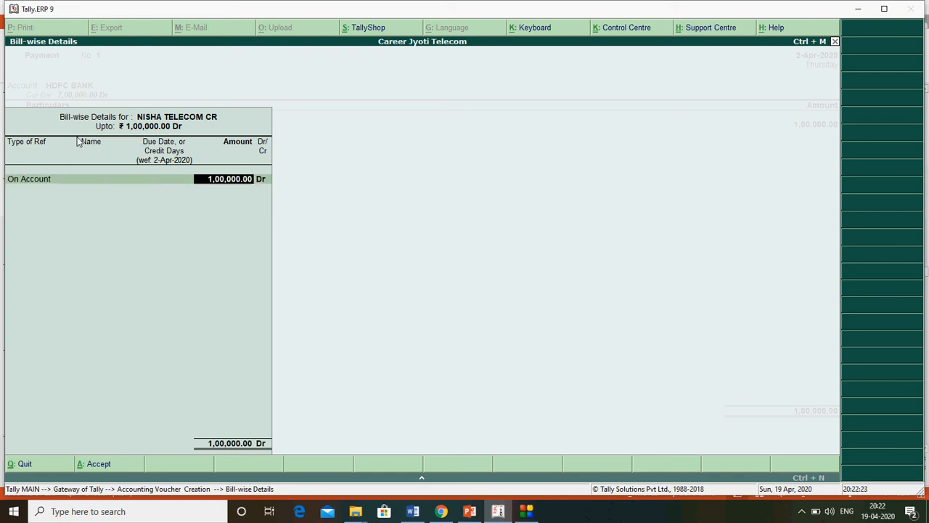
pyautogui.press('Return')
pyautogui.press('Return')
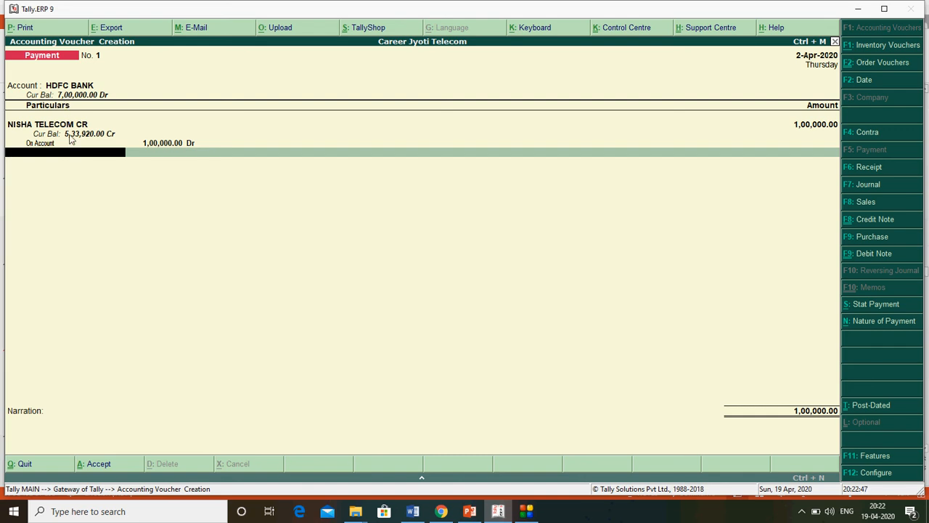
# - Record HDFC BANK's 1,00,000.00 allocation as a Cheque with instrument number 12345
pyautogui.press('Return')
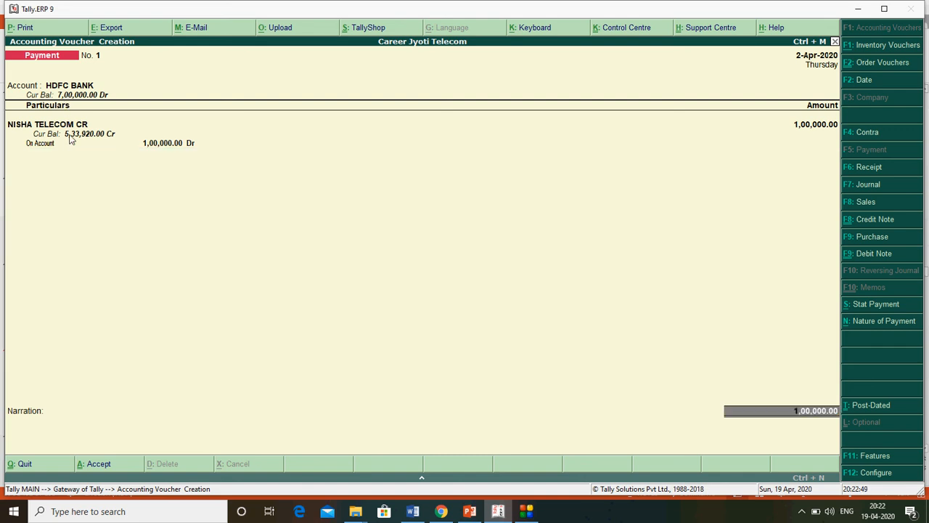
pyautogui.press('Return')
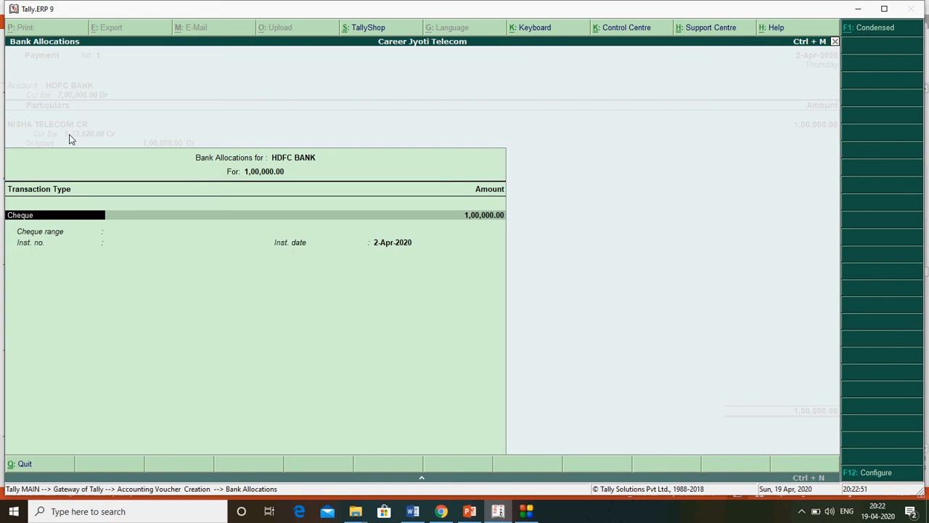
pyautogui.press('BackSpace')
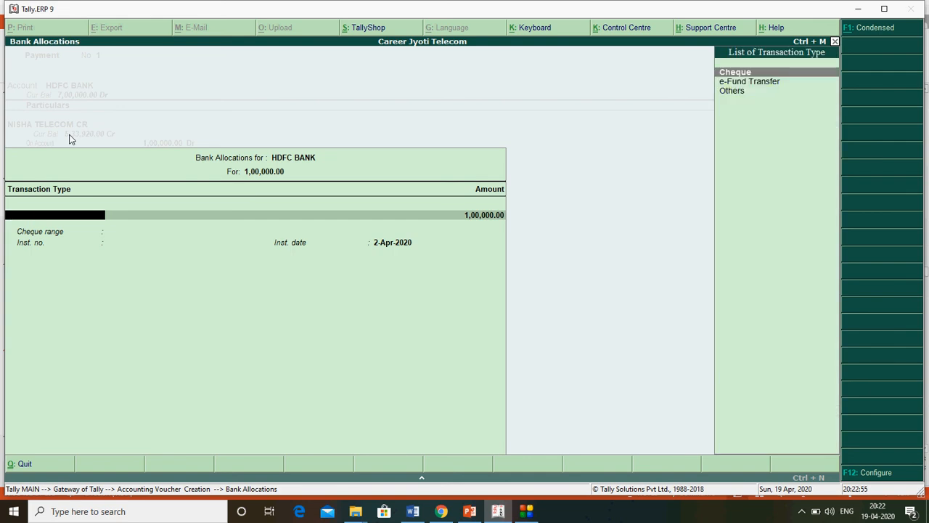
pyautogui.press('Down')
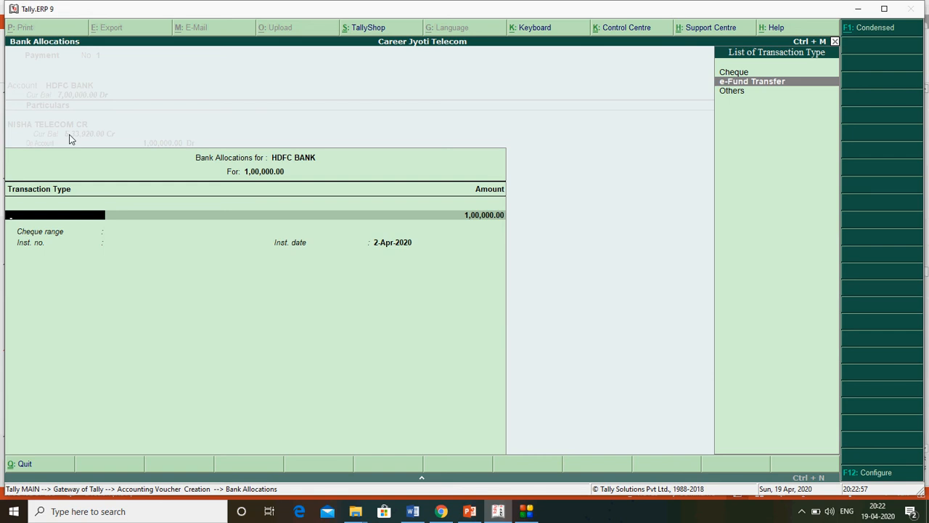
pyautogui.press('Down')
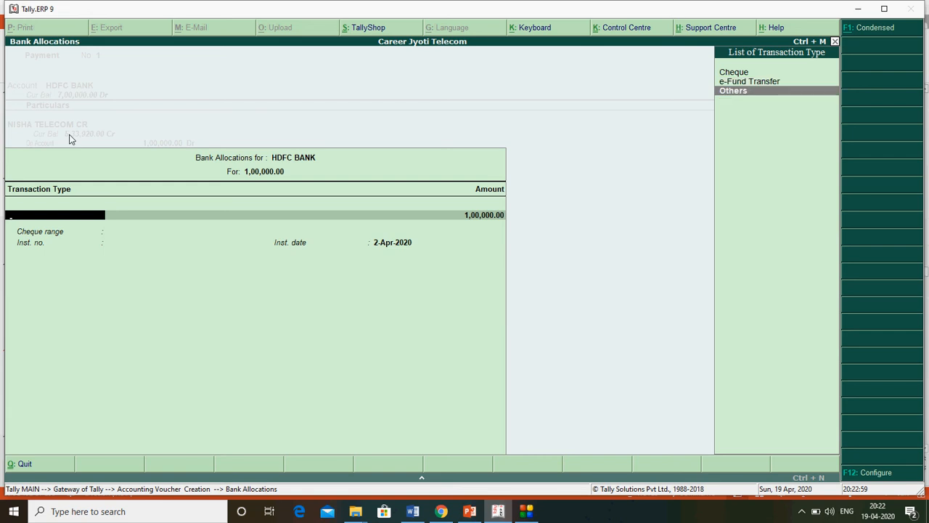
pyautogui.press('Up')
pyautogui.press('Up')
pyautogui.press('Return')
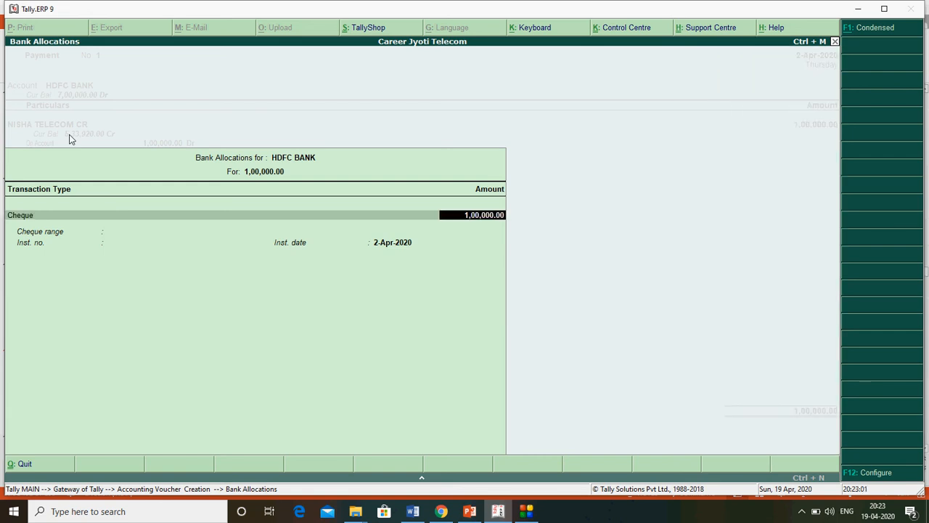
pyautogui.press('Return')
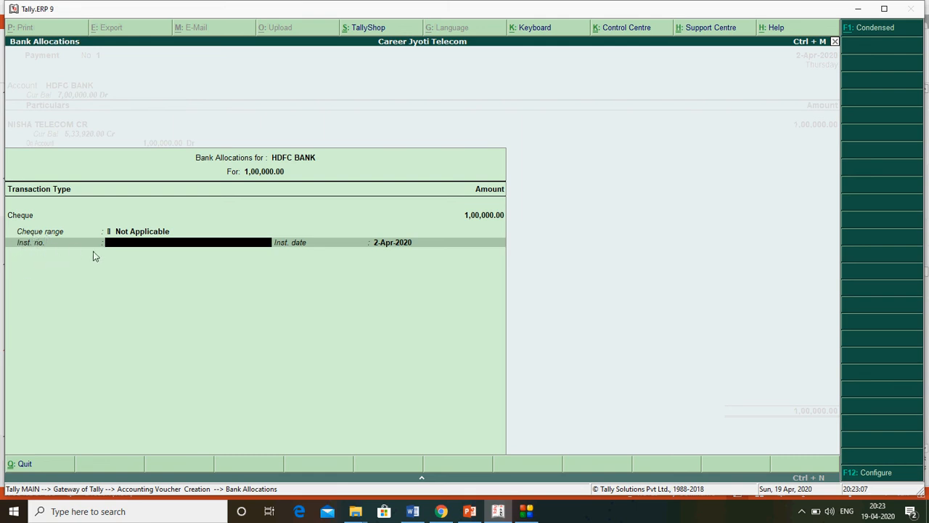
pyautogui.write('12345')
pyautogui.press('Return')
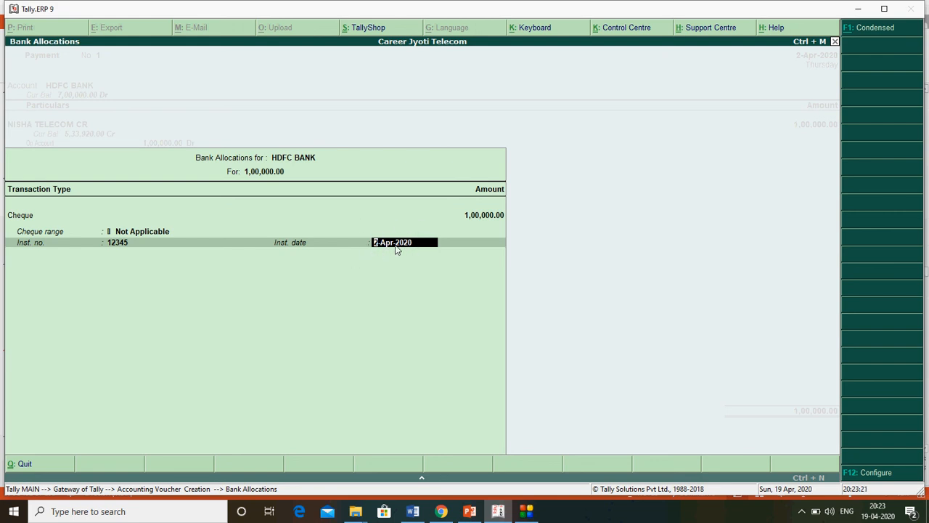
# - Add the narration 'CQ NO 12345' and accept Payment voucher No. 1
pyautogui.press('Return')
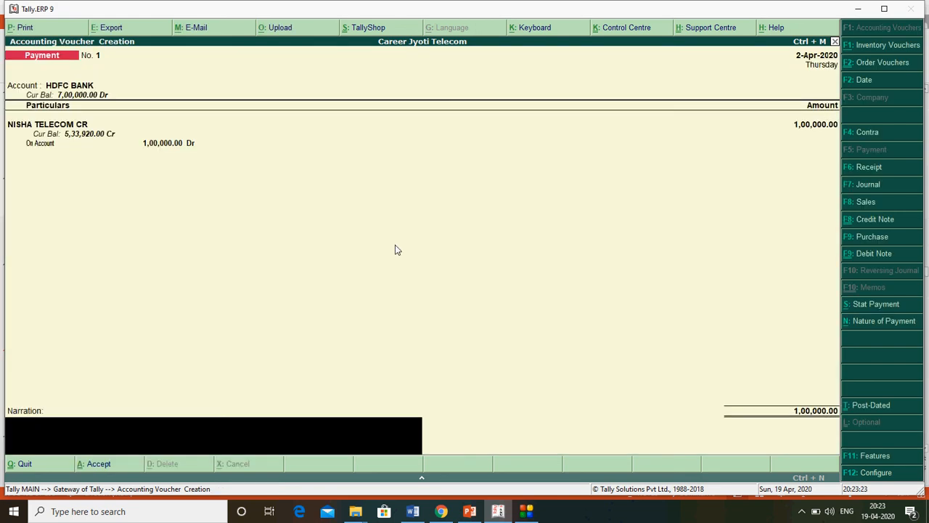
pyautogui.write('CQ NO 12345')
pyautogui.press('Return')
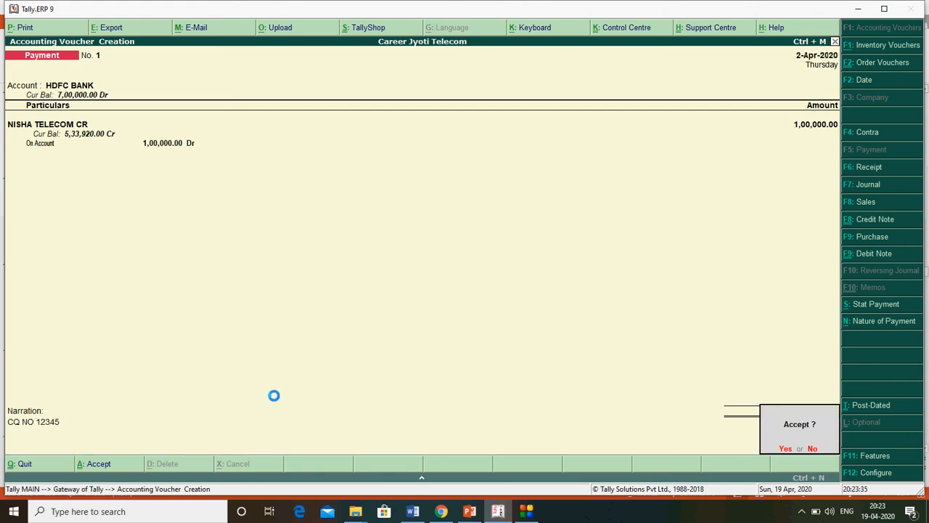
pyautogui.press('Return')
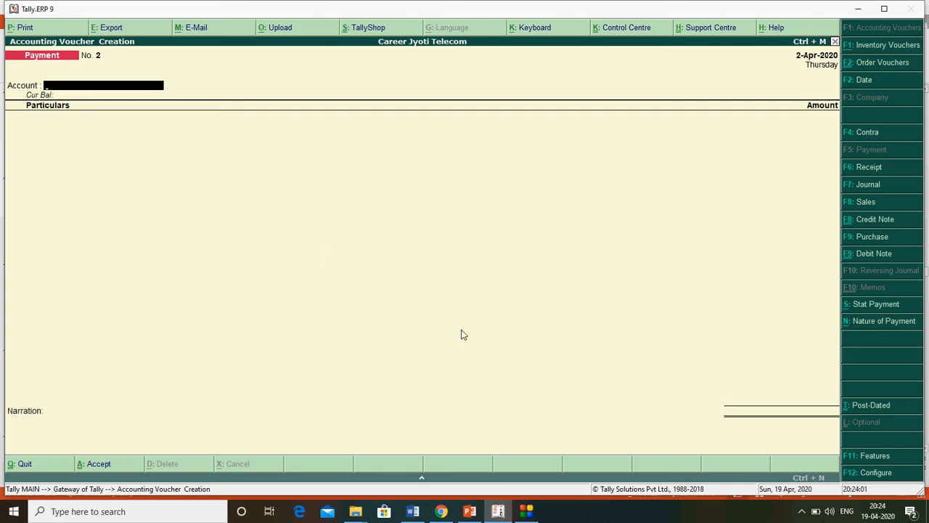
# - Set 'Use single entry mode for payment/receipt/contra vouchers' to No in F12 Configure
pyautogui.click(869, 476)
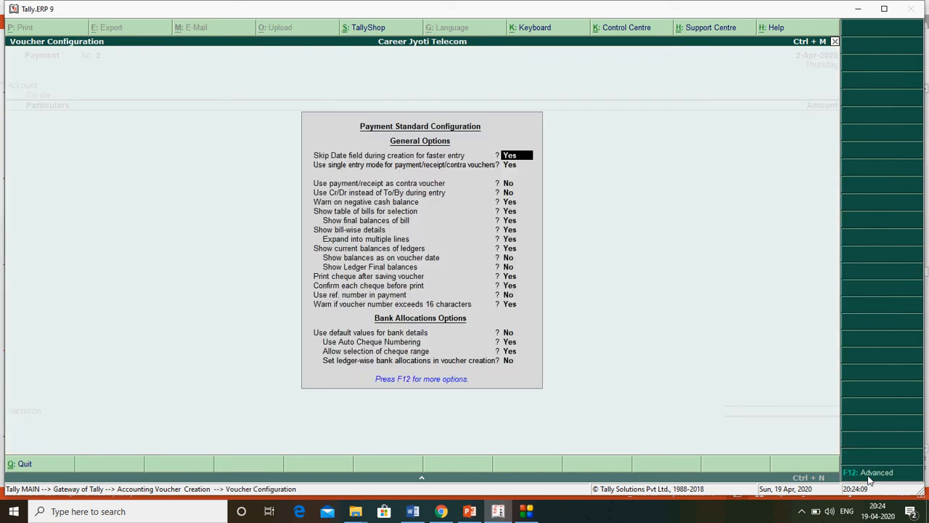
pyautogui.press('Return')
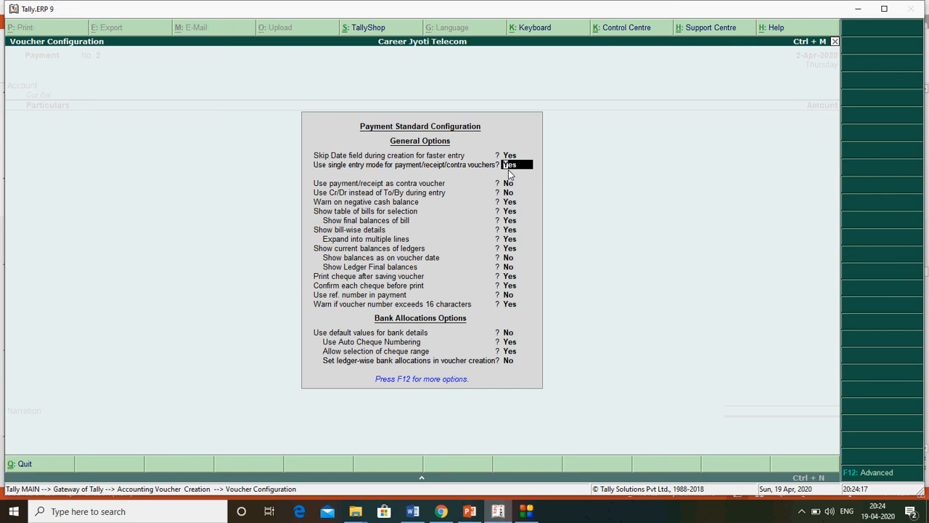
pyautogui.press('n')
pyautogui.press('Return')
pyautogui.press('Return')
pyautogui.press('Return')
pyautogui.press('Return')
pyautogui.press('Return')
pyautogui.press('Return')
pyautogui.press('Return')
pyautogui.press('Return')
pyautogui.press('Return')
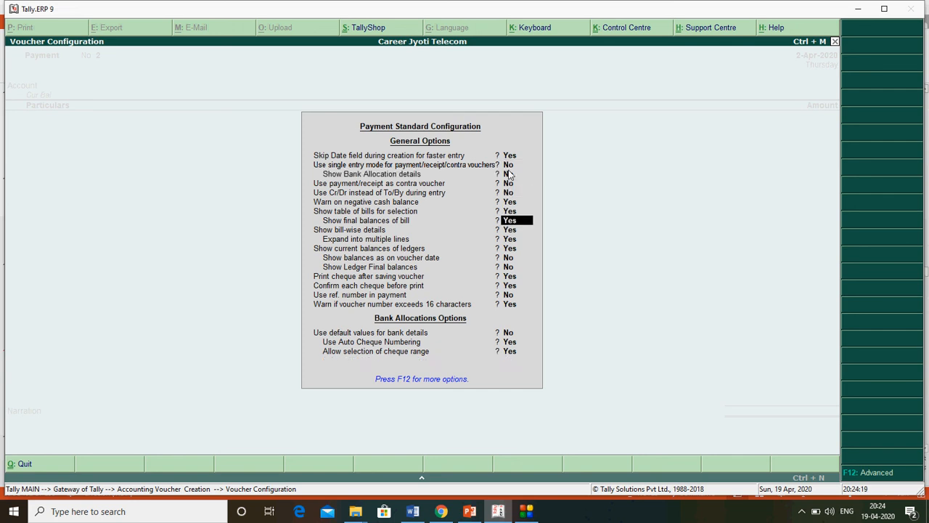
pyautogui.press('Return')
pyautogui.press('Return')
pyautogui.press('Return')
pyautogui.press('Return')
pyautogui.press('Return')
pyautogui.press('Return')
pyautogui.press('Return')
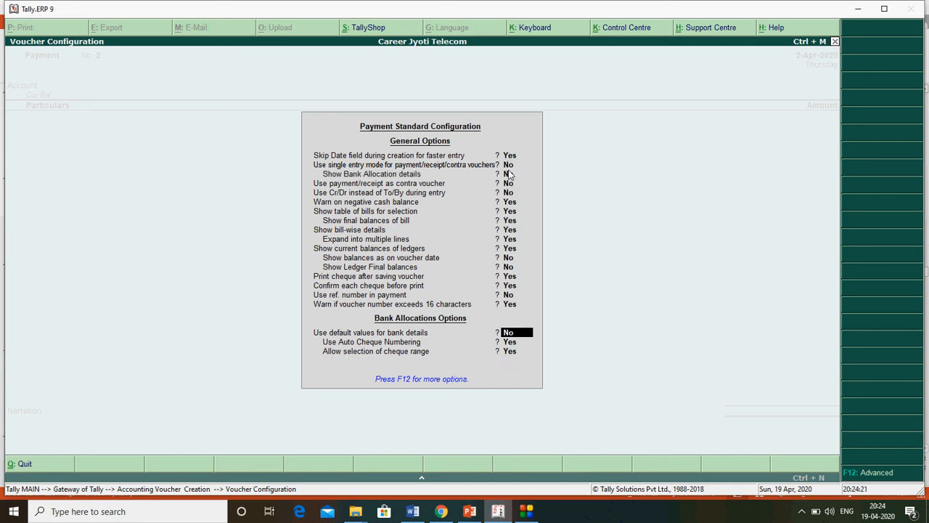
pyautogui.press('Return')
pyautogui.press('Return')
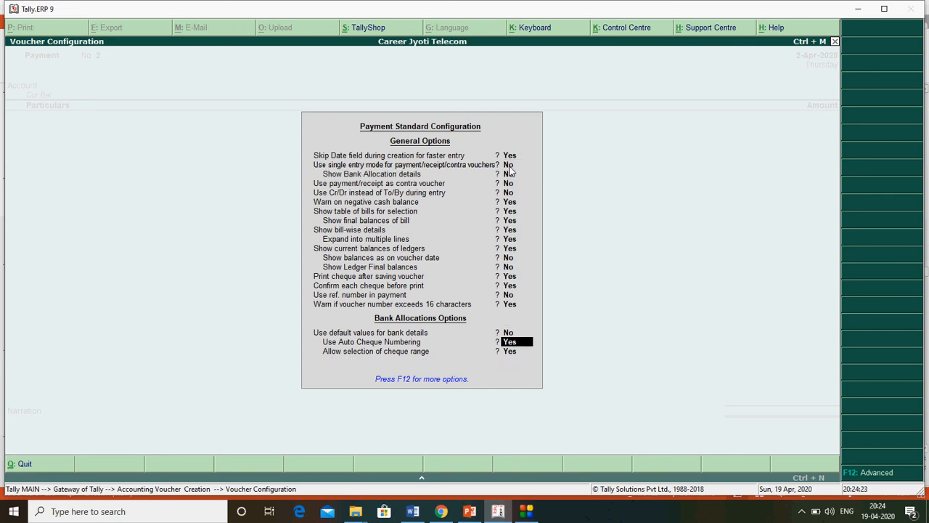
pyautogui.press('Return')
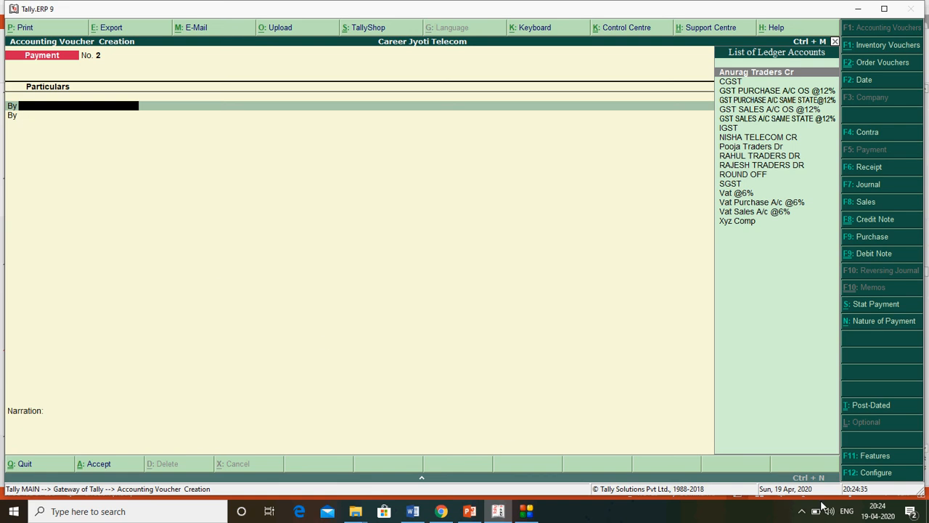
# - Set 'Use Cr/Dr instead of To/By during entry' to Yes in F12 Configure
pyautogui.click(874, 474)
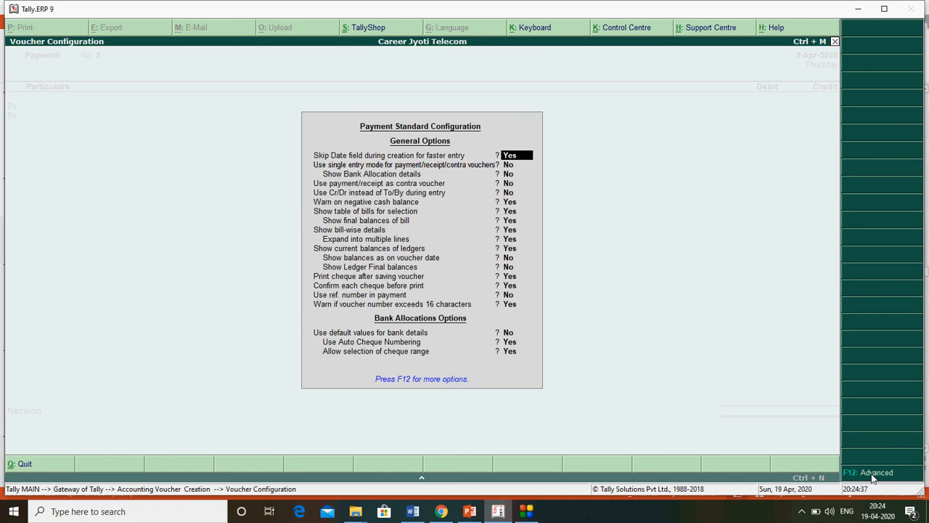
pyautogui.press('Return')
pyautogui.press('Return')
pyautogui.press('Return')
pyautogui.press('Return')
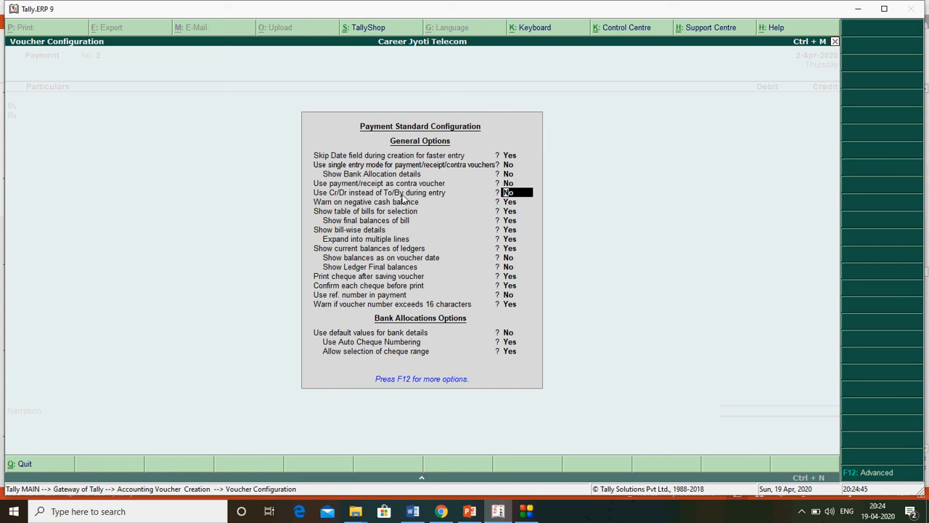
pyautogui.write('Y')
pyautogui.press('Return')
pyautogui.press('Return')
pyautogui.press('Return')
pyautogui.press('Return')
pyautogui.press('Return')
pyautogui.press('Return')
pyautogui.press('Return')
pyautogui.press('Return')
pyautogui.press('Return')
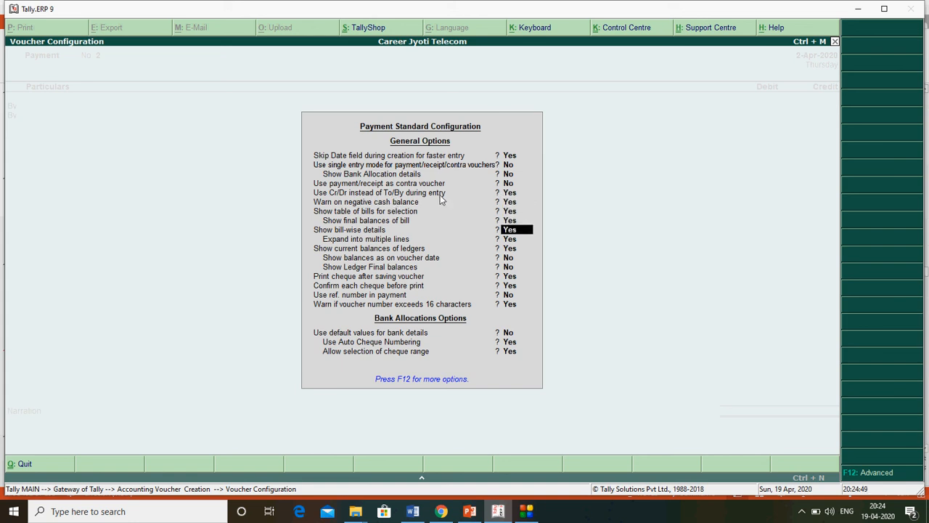
pyautogui.press('Return')
pyautogui.press('Return')
pyautogui.press('Return')
pyautogui.press('Return')
pyautogui.press('Return')
pyautogui.press('Return')
pyautogui.press('Return')
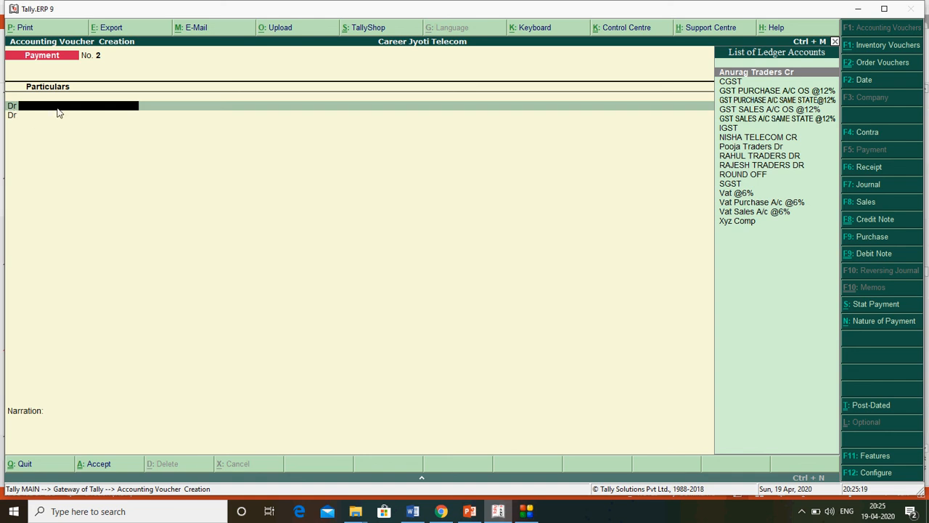
# - Pick NISHA TELECOM CR as the first debit ledger in Payment No. 2
pyautogui.press('Down')
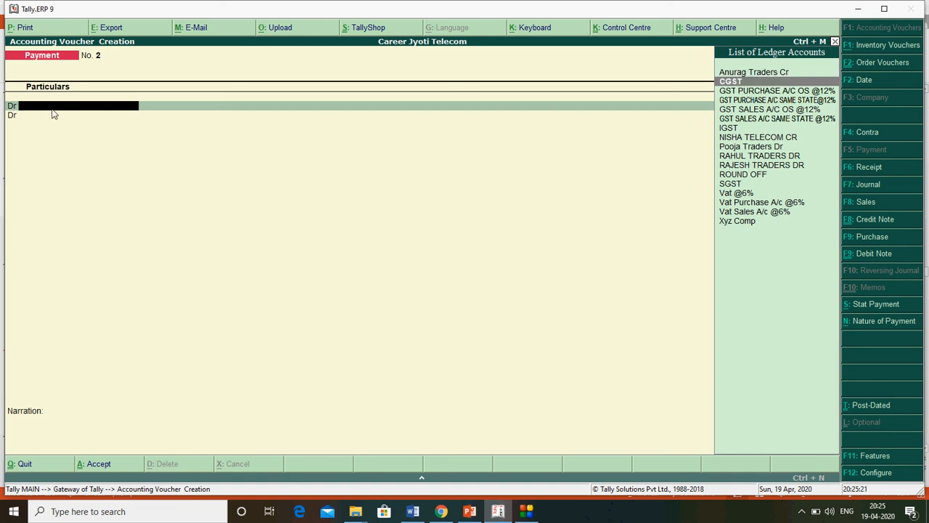
pyautogui.press('Down')
pyautogui.press('Down')
pyautogui.press('Down')
pyautogui.press('Down')
pyautogui.press('Down')
pyautogui.press('Down')
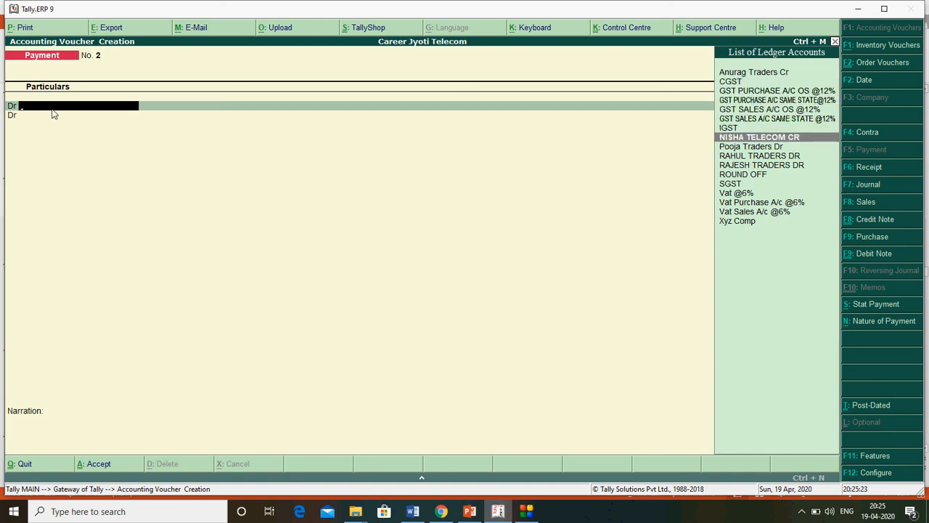
pyautogui.press('Up')
pyautogui.press('Up')
pyautogui.press('Up')
pyautogui.press('Up')
pyautogui.press('Up')
pyautogui.press('Up')
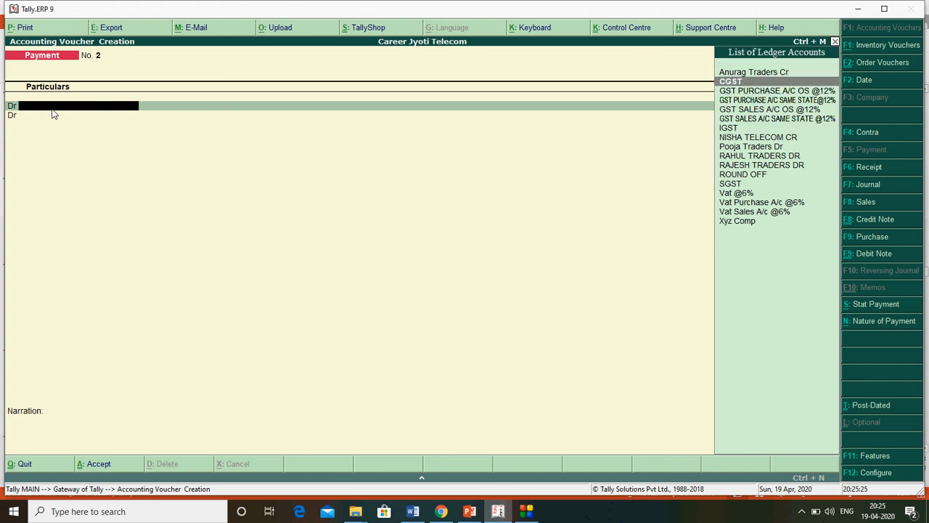
pyautogui.press('Down')
pyautogui.press('Down')
pyautogui.press('Down')
pyautogui.press('Down')
pyautogui.press('Down')
pyautogui.press('Down')
pyautogui.press('Down')
pyautogui.press('Down')
pyautogui.press('Down')
pyautogui.press('Down')
pyautogui.press('Down')
pyautogui.press('Down')
pyautogui.press('Down')
pyautogui.press('Down')
pyautogui.press('Down')
pyautogui.press('Up')
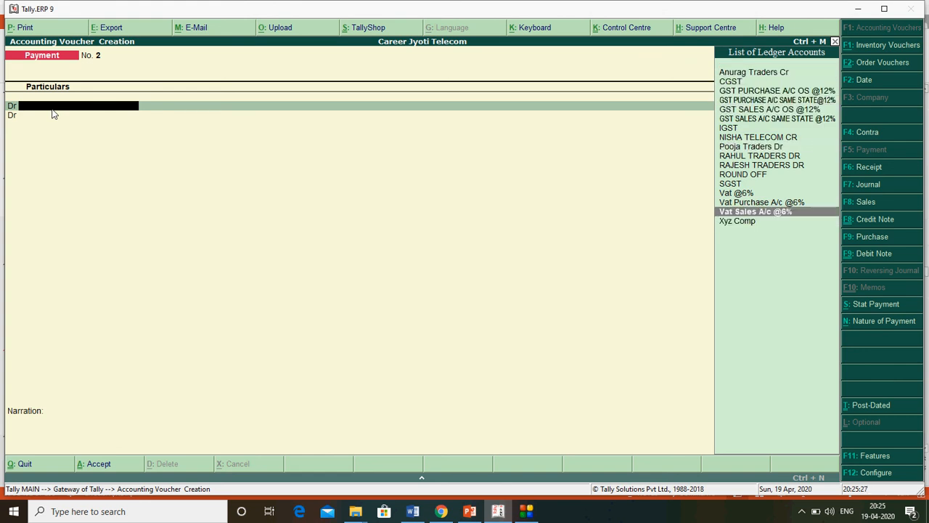
pyautogui.press('Up')
pyautogui.press('Up')
pyautogui.press('Up')
pyautogui.press('Up')
pyautogui.press('Up')
pyautogui.press('Up')
pyautogui.press('Up')
pyautogui.press('Up')
pyautogui.press('Up')
pyautogui.press('Up')
pyautogui.press('Up')
pyautogui.press('Up')
pyautogui.press('Up')
pyautogui.press('Up')
pyautogui.press('Up')
pyautogui.press('Down')
pyautogui.press('Down')
pyautogui.press('Down')
pyautogui.press('Down')
pyautogui.press('Down')
pyautogui.press('Down')
pyautogui.press('Down')
pyautogui.press('Down')
pyautogui.press('Down')
pyautogui.press('Down')
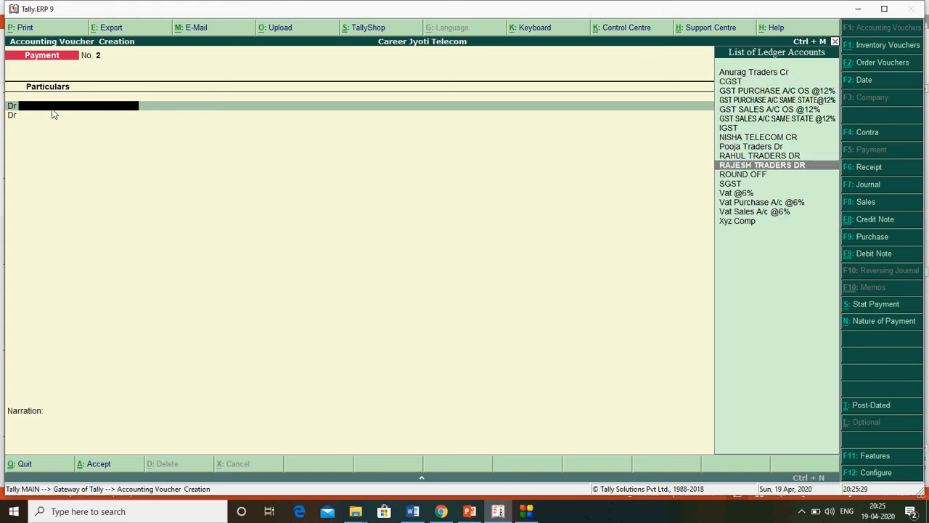
pyautogui.press('Down')
pyautogui.press('Down')
pyautogui.press('Down')
pyautogui.press('Down')
pyautogui.press('Down')
pyautogui.press('Down')
pyautogui.press('Up')
pyautogui.press('Up')
pyautogui.press('Up')
pyautogui.press('Up')
pyautogui.press('Up')
pyautogui.press('Up')
pyautogui.press('Up')
pyautogui.press('Up')
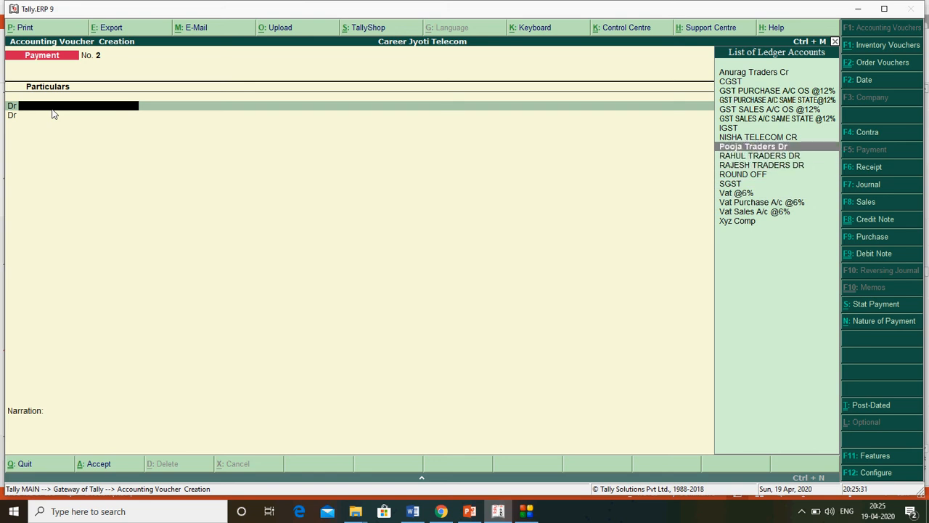
pyautogui.press('Up')
pyautogui.press('Up')
pyautogui.press('Up')
pyautogui.press('Up')
pyautogui.press('Up')
pyautogui.press('Up')
pyautogui.press('Up')
pyautogui.press('Up')
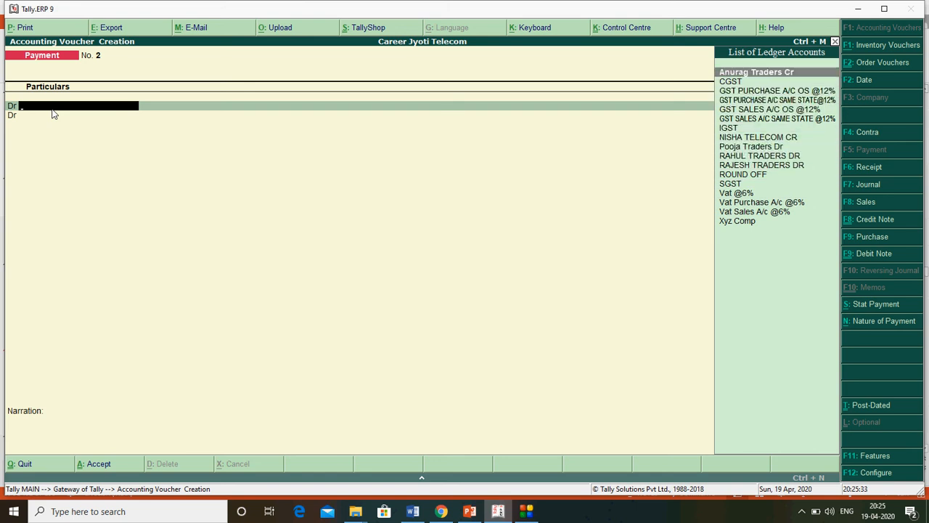
pyautogui.press('Down')
pyautogui.press('Down')
pyautogui.press('Down')
pyautogui.press('Down')
pyautogui.press('Down')
pyautogui.press('Down')
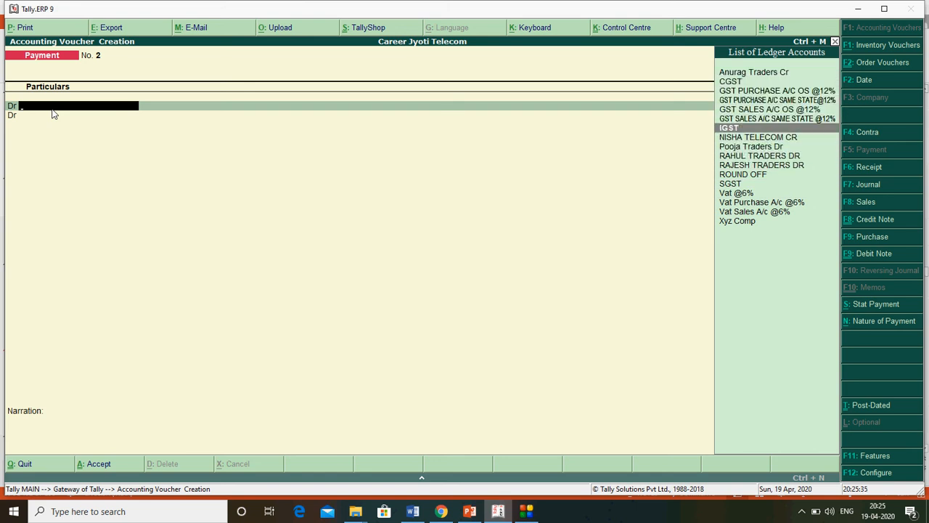
pyautogui.press('Up')
pyautogui.press('Up')
pyautogui.press('Up')
pyautogui.press('Up')
pyautogui.press('Up')
pyautogui.press('Down')
pyautogui.press('Down')
pyautogui.press('Down')
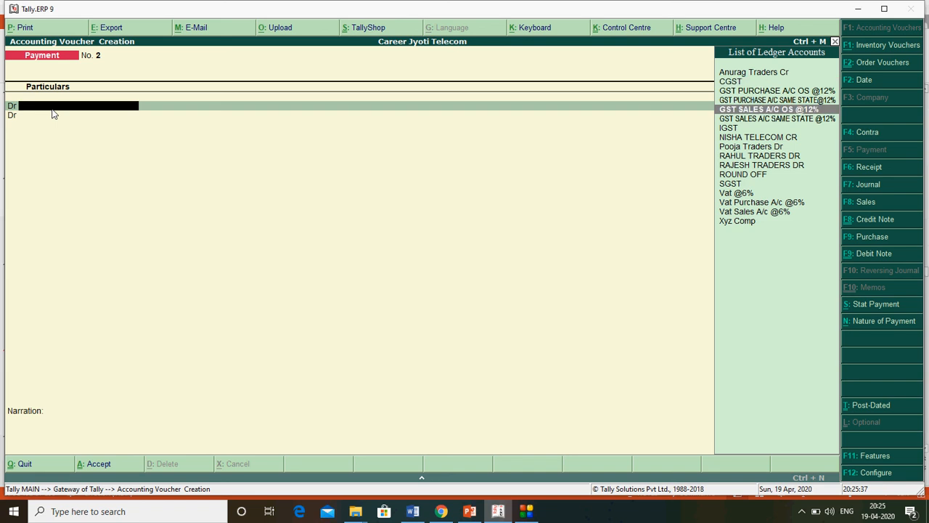
pyautogui.press('Down')
pyautogui.press('Down')
pyautogui.press('Down')
pyautogui.press('Down')
pyautogui.press('Down')
pyautogui.press('Down')
pyautogui.press('Down')
pyautogui.press('Down')
pyautogui.press('Down')
pyautogui.press('Down')
pyautogui.press('Down')
pyautogui.press('Up')
pyautogui.press('Up')
pyautogui.press('Up')
pyautogui.press('Up')
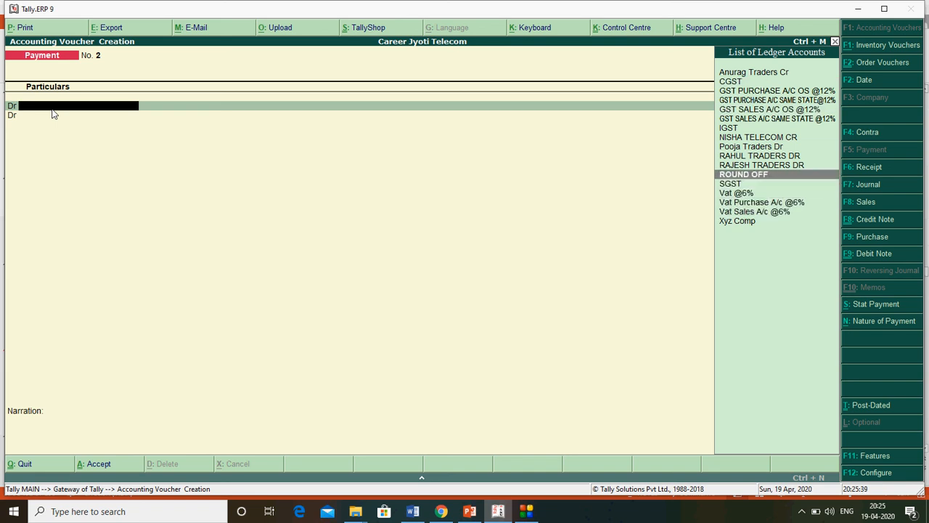
pyautogui.press('Up')
pyautogui.press('Up')
pyautogui.press('Up')
pyautogui.press('Up')
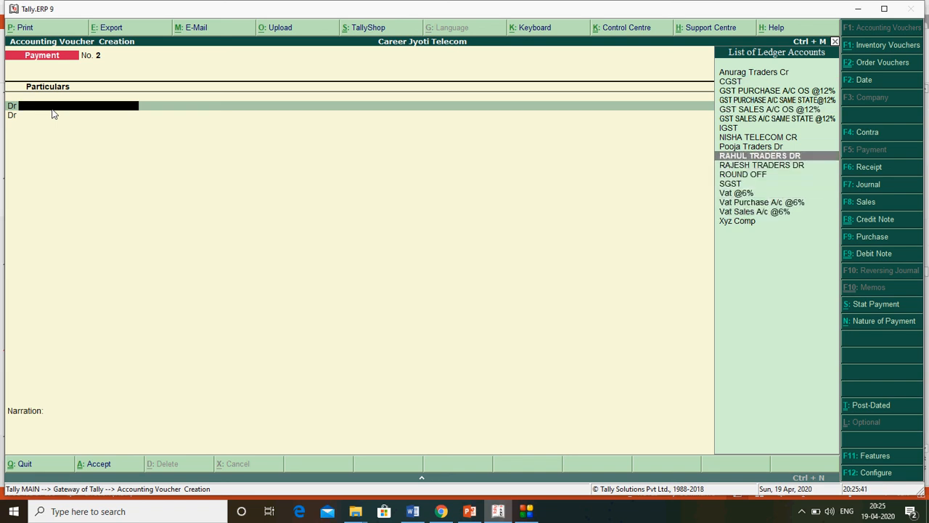
pyautogui.press('Return')
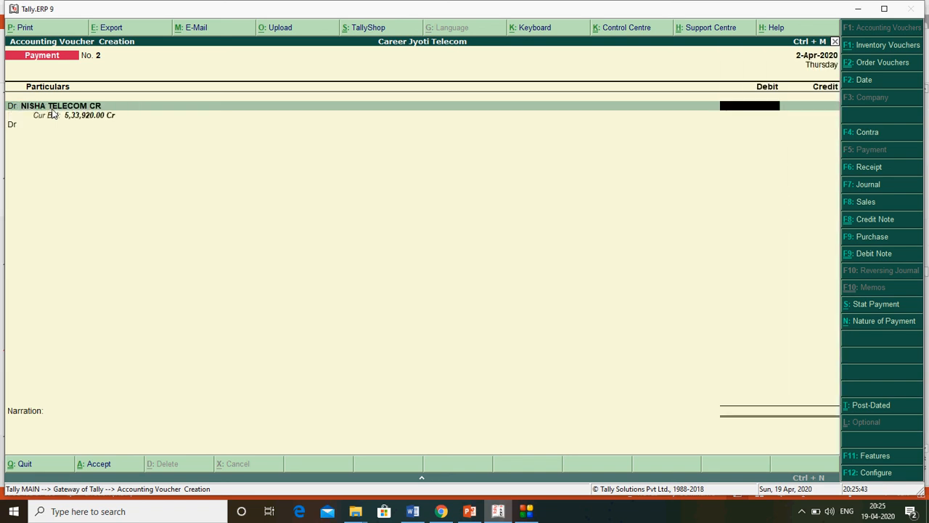
# - Debit it 1,00,000 and allocate the amount On Account in bill-wise details
pyautogui.write('100000')
pyautogui.press('Return')
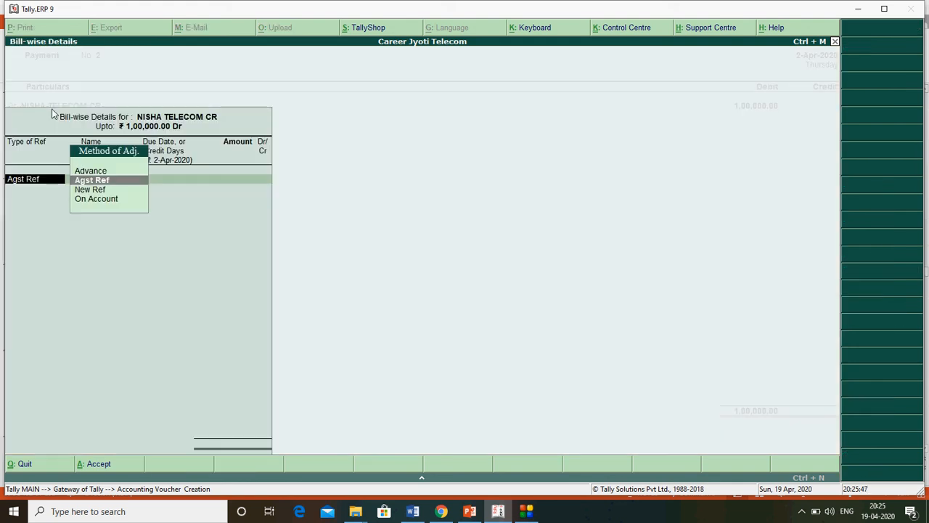
pyautogui.press('Down')
pyautogui.press('Down')
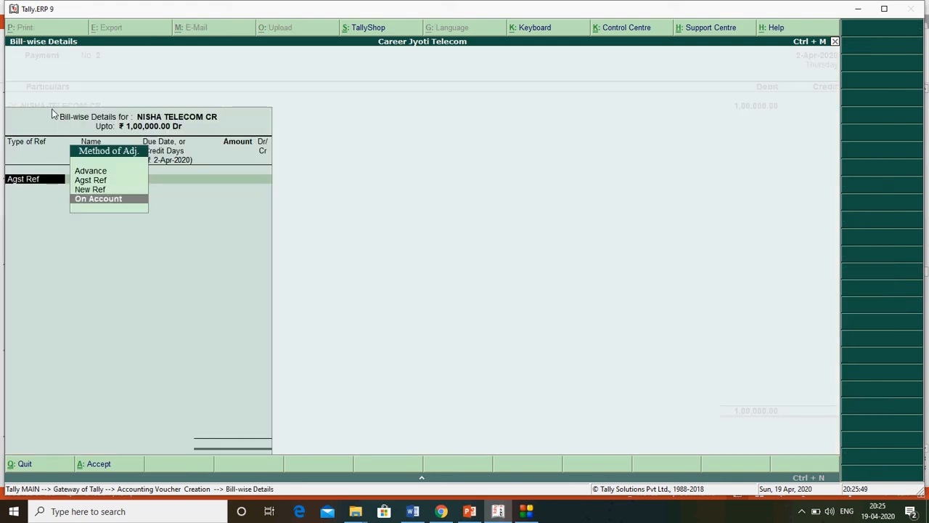
pyautogui.press('Return')
pyautogui.press('Return')
pyautogui.press('Return')
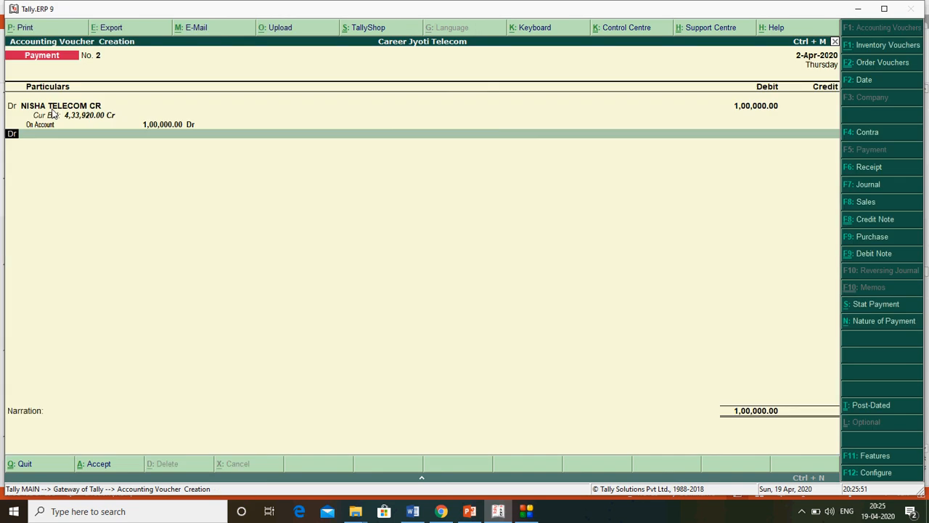
pyautogui.press('Return')
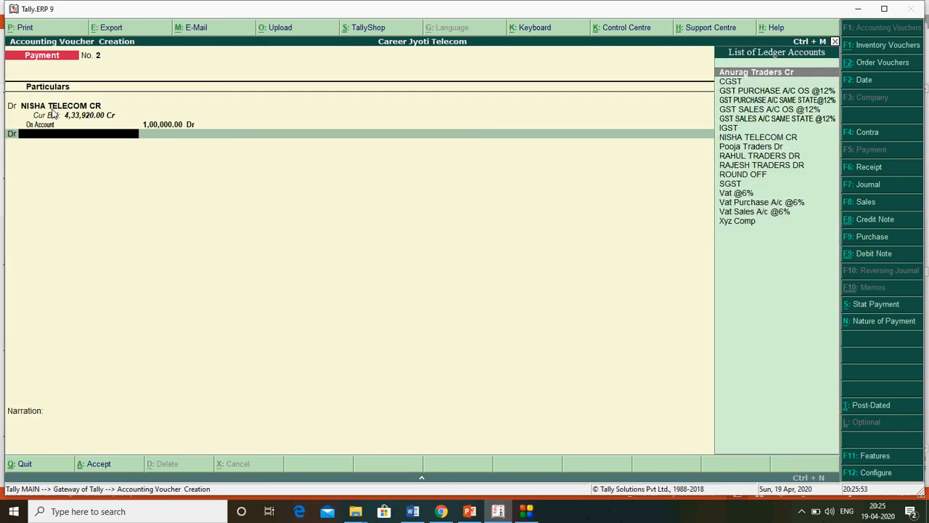
# - Choose Anurag Traders Cr as the ledger for the second debit line
pyautogui.press('BackSpace')
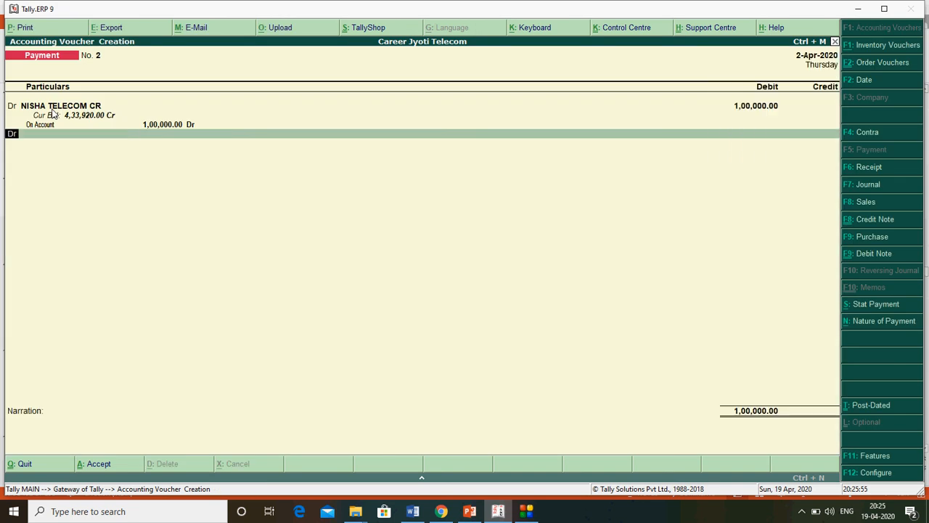
pyautogui.press('Return')
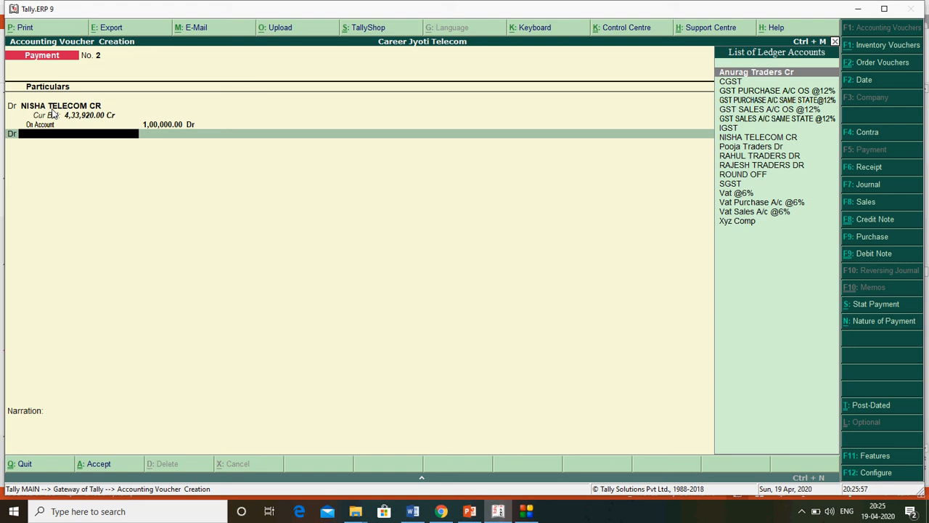
pyautogui.press('Down')
pyautogui.press('Down')
pyautogui.press('Down')
pyautogui.press('Down')
pyautogui.press('Down')
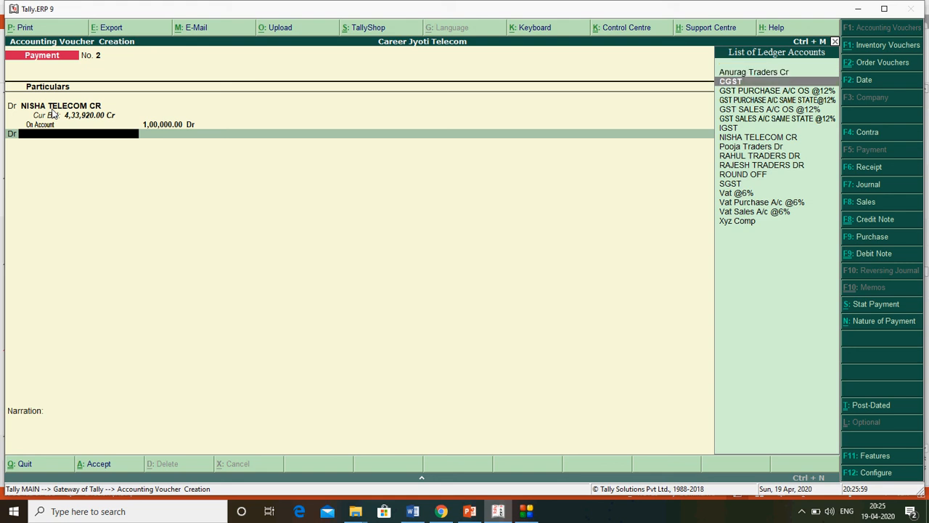
pyautogui.press('Down')
pyautogui.press('Down')
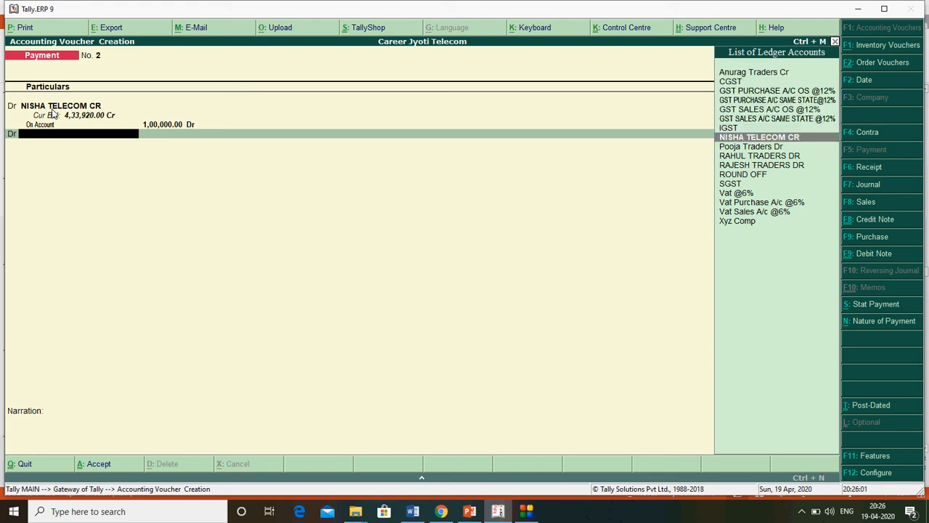
pyautogui.press('Down')
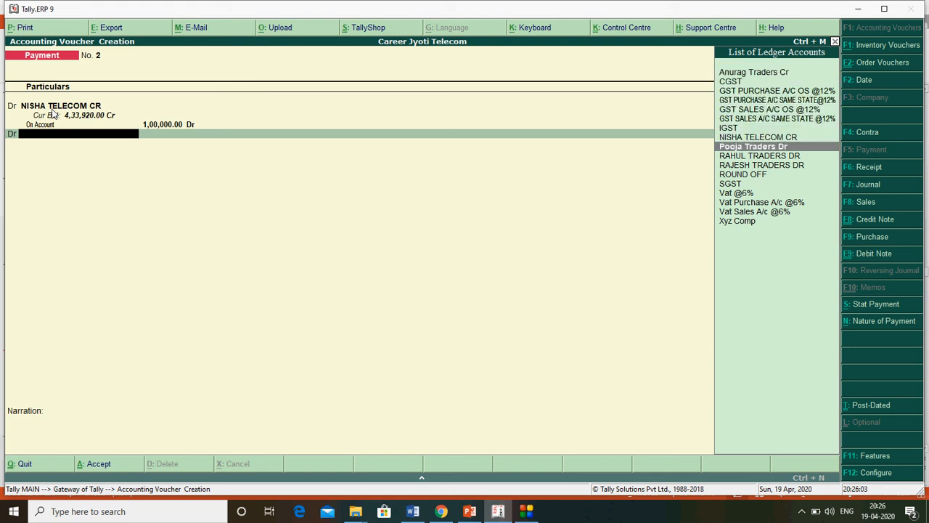
pyautogui.press('Down')
pyautogui.press('Down')
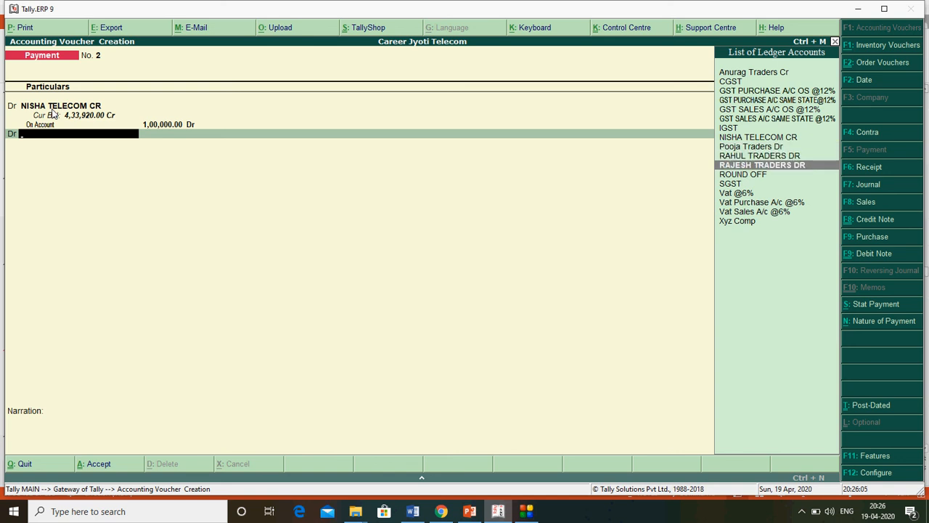
pyautogui.press('Up')
pyautogui.press('Up')
pyautogui.press('Up')
pyautogui.press('Up')
pyautogui.press('Up')
pyautogui.press('Up')
pyautogui.press('Up')
pyautogui.press('Up')
pyautogui.press('Up')
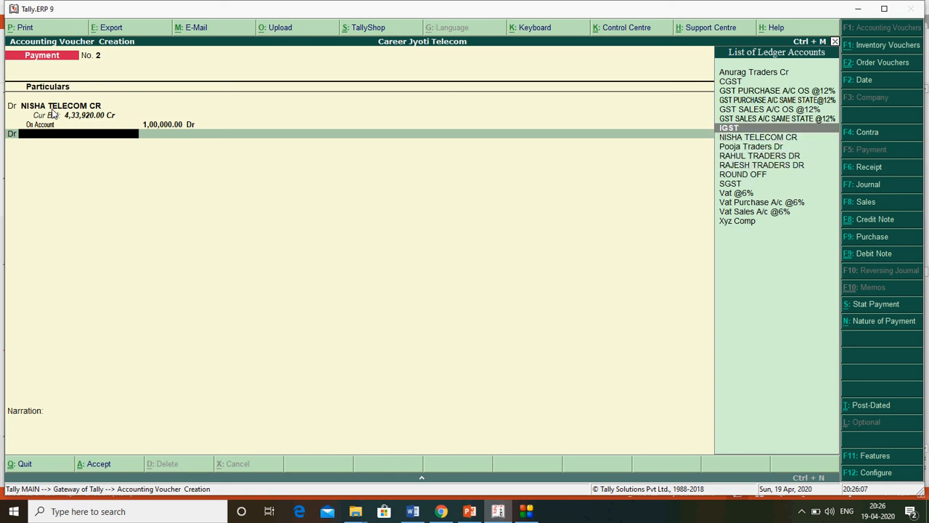
pyautogui.press('Up')
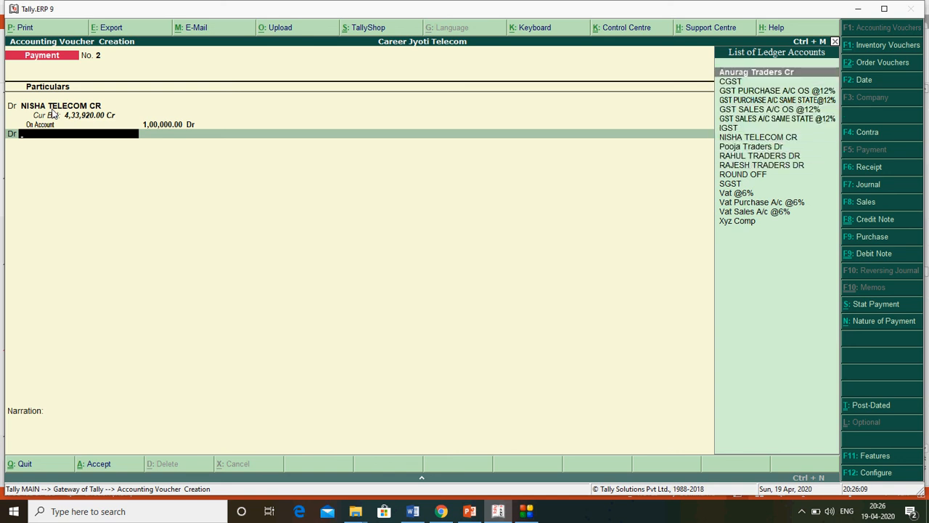
pyautogui.press('Return')
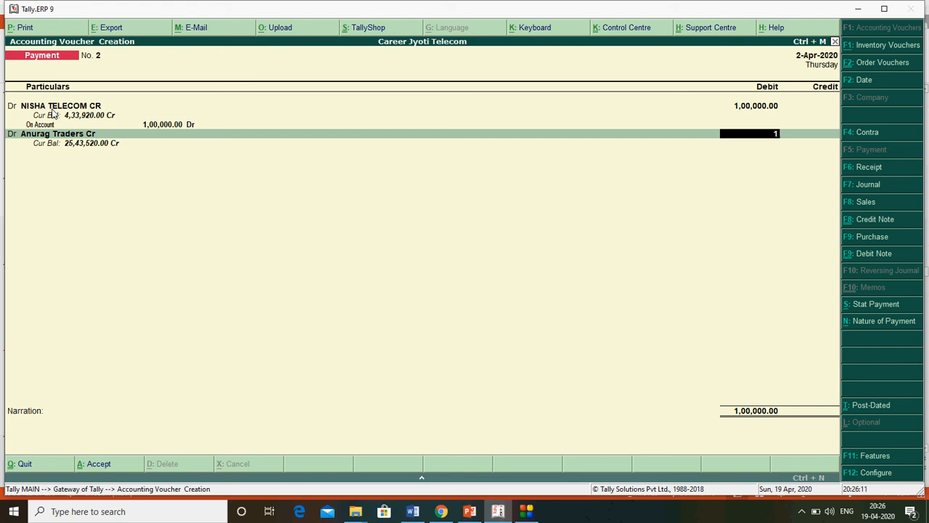
# - Debit Anurag Traders Cr 1,00,000, allocated On Account in bill-wise details
pyautogui.write('100000')
pyautogui.press('Return')
pyautogui.press('Down')
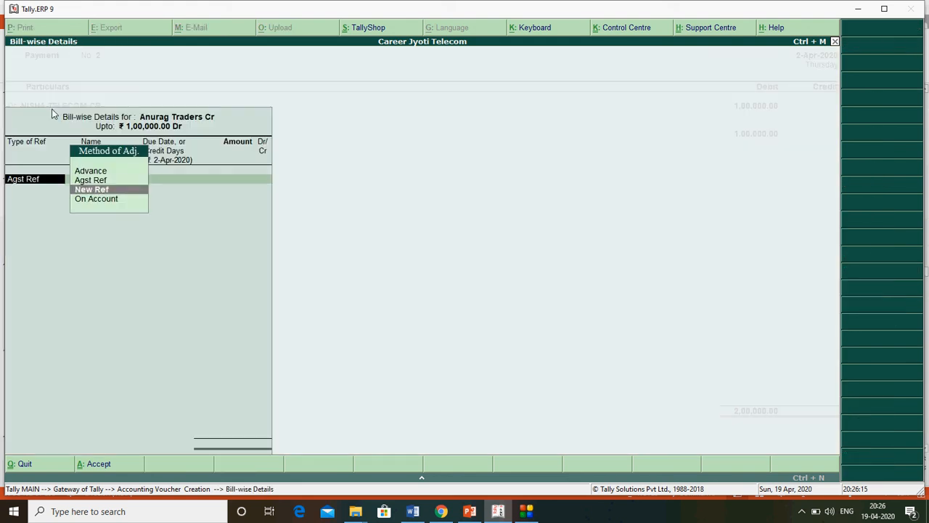
pyautogui.press('Down')
pyautogui.press('Return')
pyautogui.press('Return')
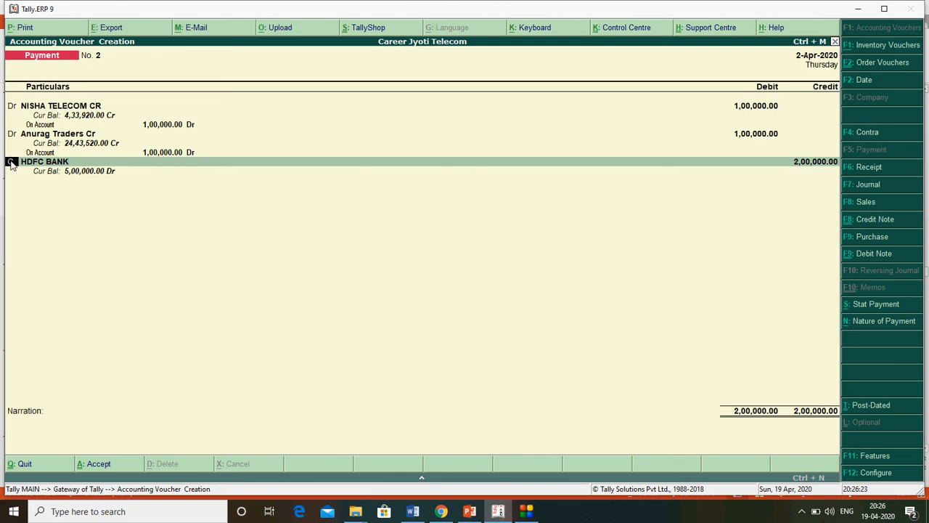
# - Switch the credit ledger to Cash, then back to HDFC BANK for 2,00,000
pyautogui.press('Return')
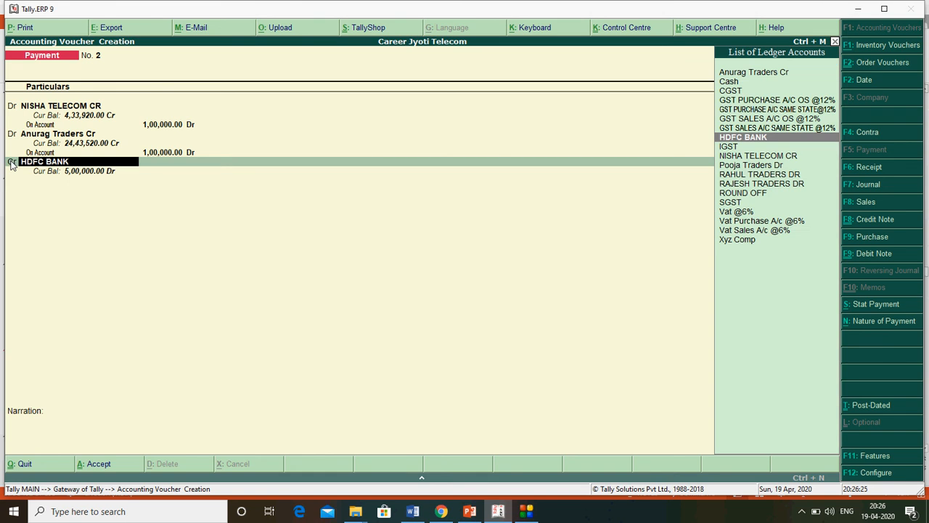
pyautogui.press('Up')
pyautogui.press('Up')
pyautogui.press('Up')
pyautogui.press('Up')
pyautogui.press('Up')
pyautogui.press('Up')
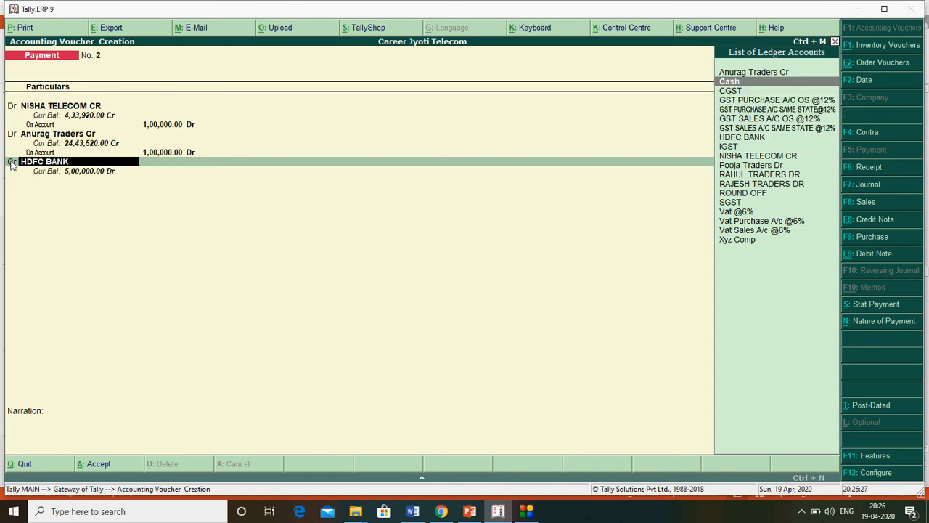
pyautogui.press('Return')
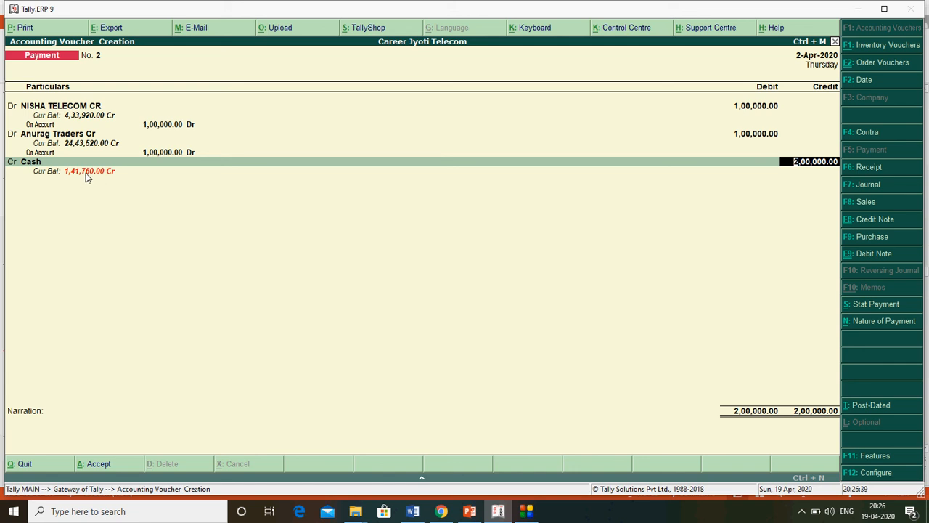
pyautogui.press('BackSpace')
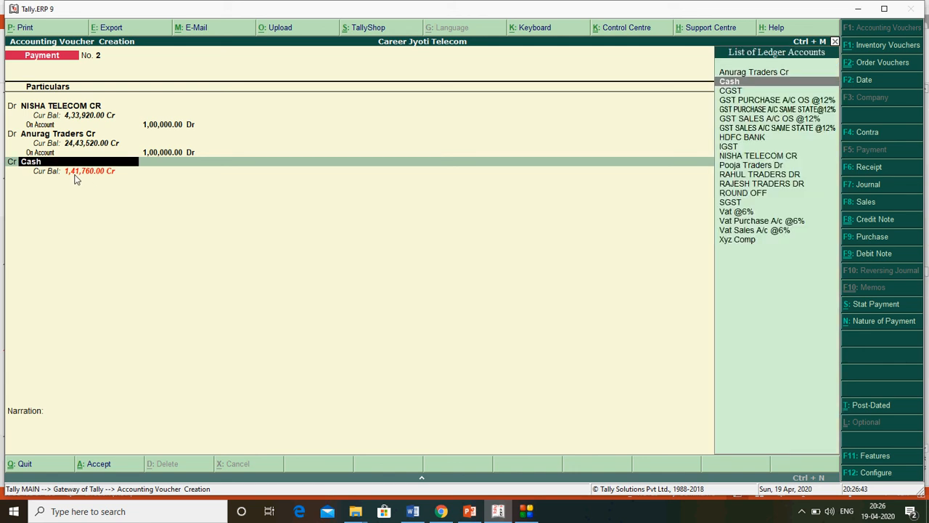
pyautogui.press('Down')
pyautogui.press('Down')
pyautogui.press('Down')
pyautogui.press('Down')
pyautogui.press('Down')
pyautogui.press('Down')
pyautogui.press('Down')
pyautogui.press('Down')
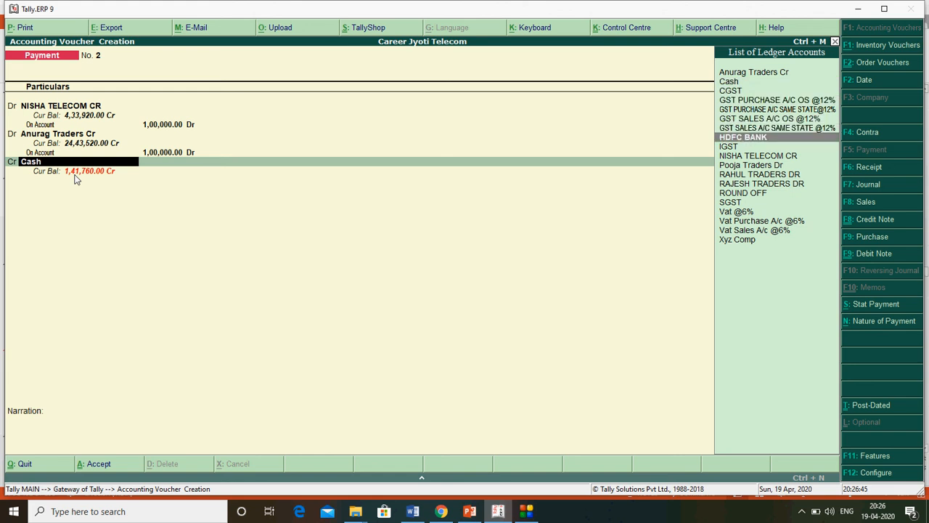
pyautogui.press('Down')
pyautogui.press('Down')
pyautogui.press('Down')
pyautogui.press('Down')
pyautogui.press('Down')
pyautogui.press('Up')
pyautogui.press('Up')
pyautogui.press('Up')
pyautogui.press('Up')
pyautogui.press('Up')
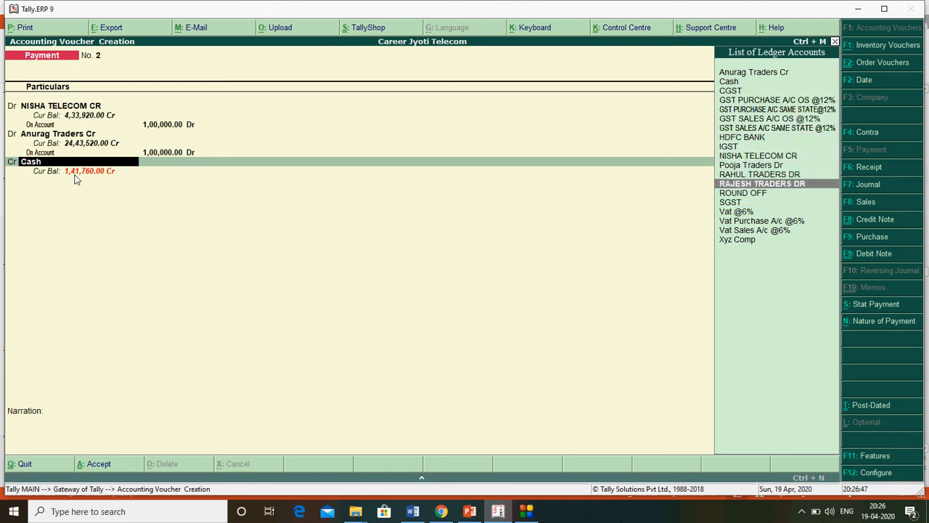
pyautogui.press('Up')
pyautogui.press('Up')
pyautogui.press('Return')
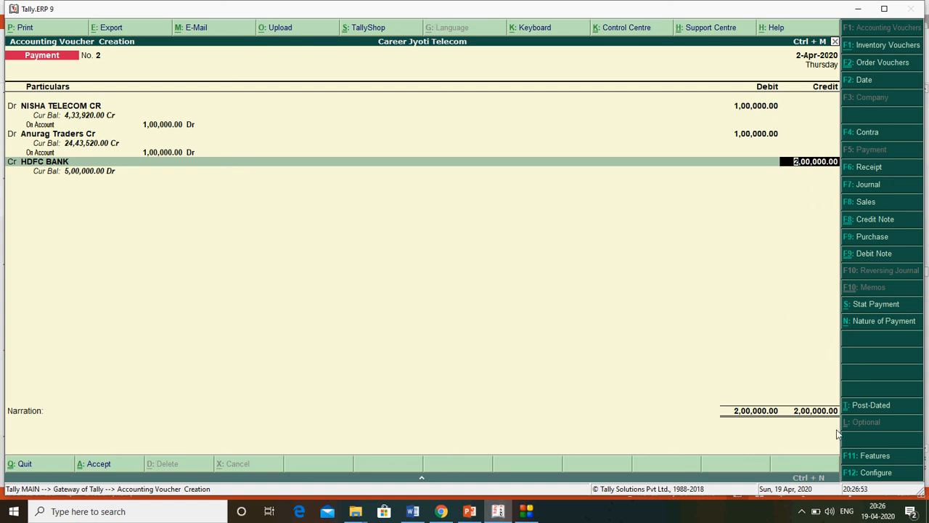
# - Record cheque instrument number 12222 in HDFC BANK's bank allocation
pyautogui.press('Return')
pyautogui.press('Return')
pyautogui.press('Return')
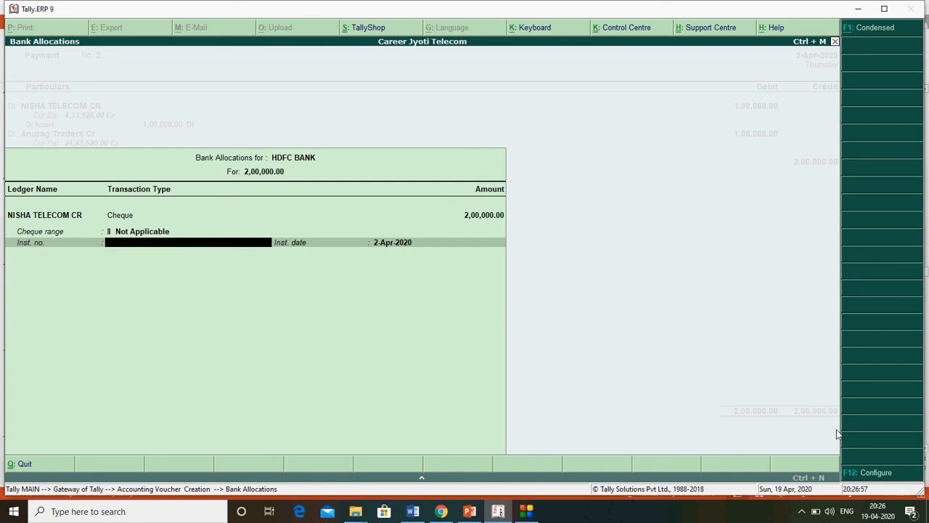
pyautogui.write('12222')
pyautogui.press('Return')
pyautogui.press('Return')
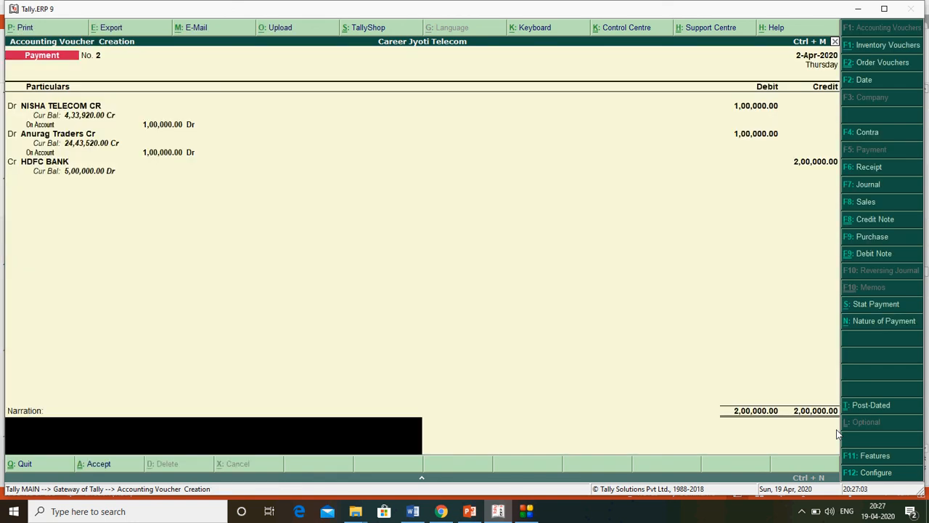
# - Enter narration 'CQ 2211' and accept Payment No. 2, opening blank voucher No. 3
pyautogui.write('CQ 2211')
pyautogui.press('Return')
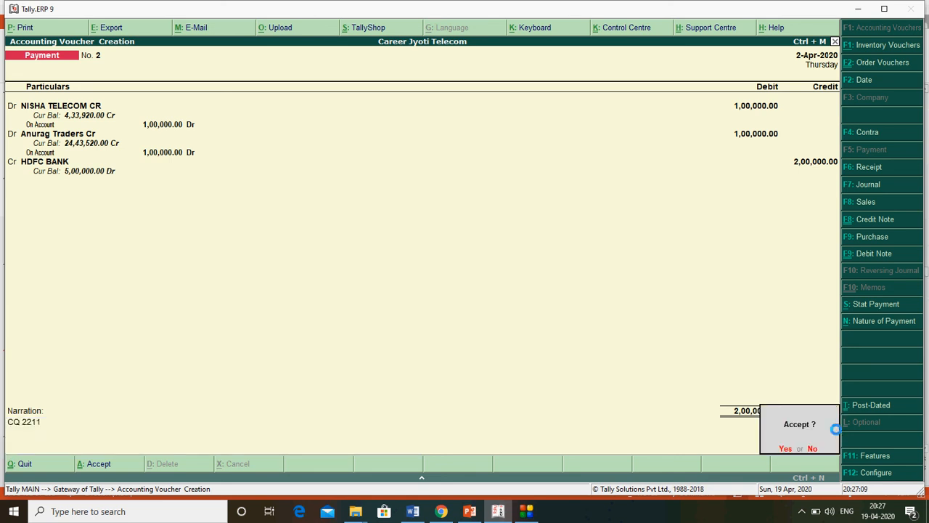
pyautogui.press('Return')
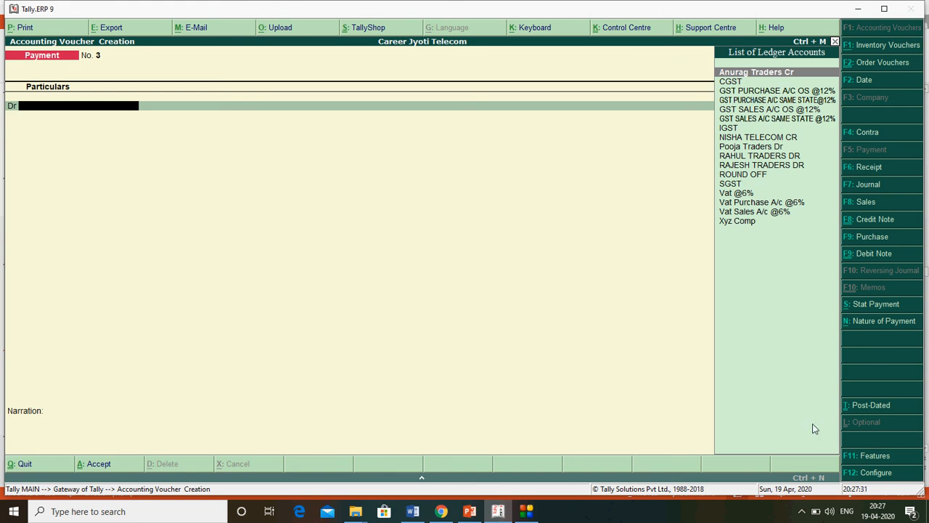
# - In F12 Configure, set 'Use single entry mode for payment/receipt/contra vouchers' to Yes
pyautogui.click(880, 475)
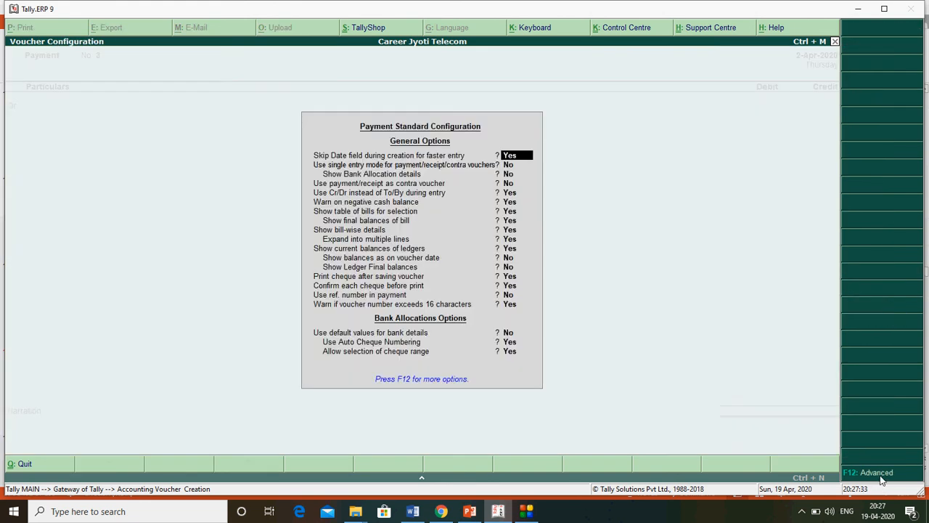
pyautogui.press('Return')
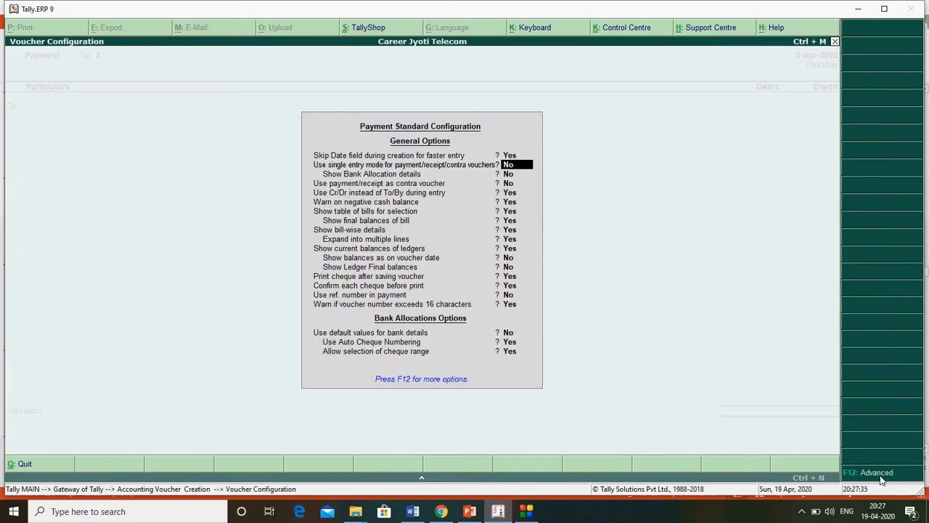
pyautogui.write('Y')
pyautogui.press('Return')
pyautogui.press('Return')
pyautogui.press('Return')
pyautogui.press('Return')
pyautogui.press('Return')
pyautogui.press('Return')
pyautogui.press('Return')
pyautogui.press('Return')
pyautogui.press('Return')
pyautogui.press('Return')
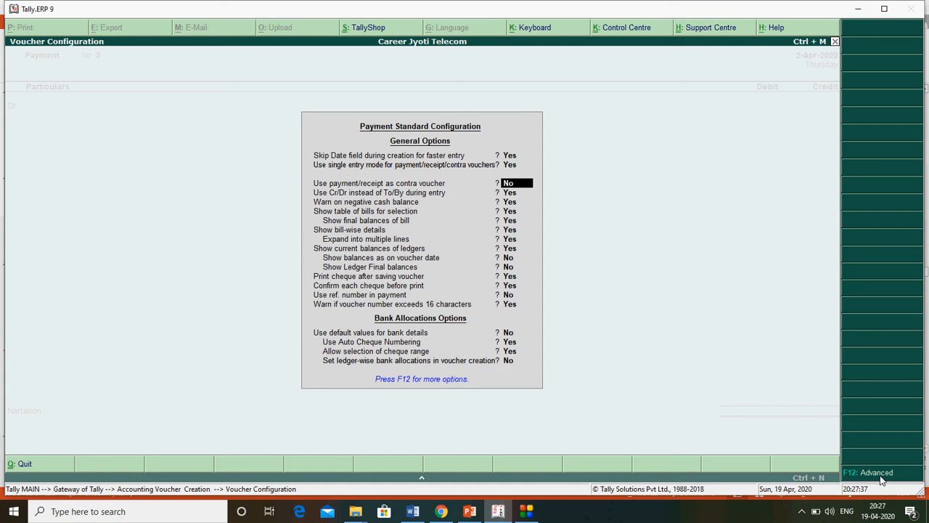
pyautogui.press('Return')
pyautogui.press('Return')
pyautogui.press('Return')
pyautogui.press('Return')
pyautogui.press('Return')
pyautogui.press('Return')
pyautogui.press('Return')
pyautogui.press('Return')
pyautogui.press('Return')
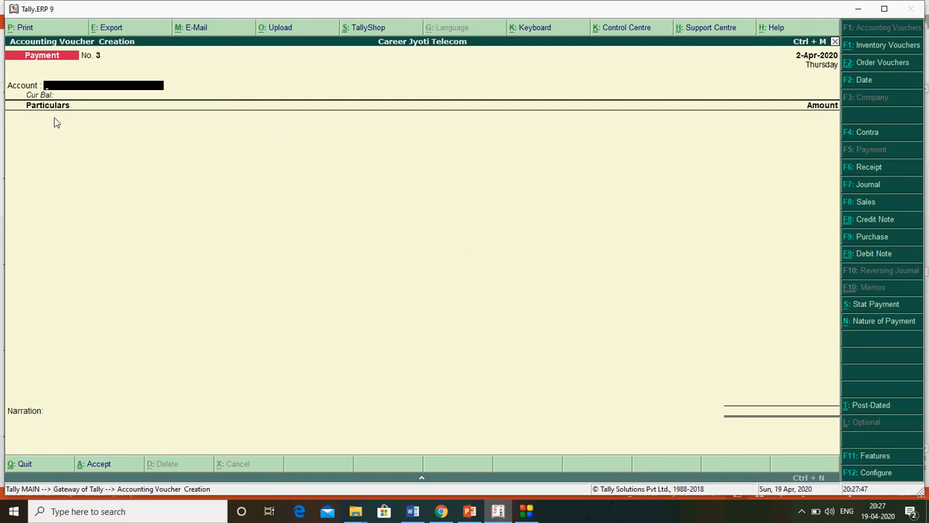
# - Select Cash as the paying Account for Payment No. 3
pyautogui.press('space')
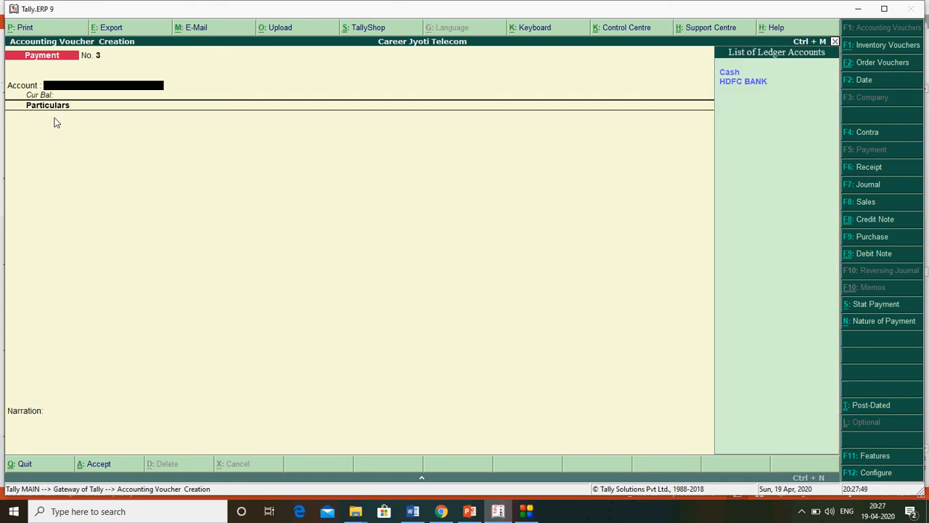
pyautogui.press('Down')
pyautogui.press('Down')
pyautogui.press('Up')
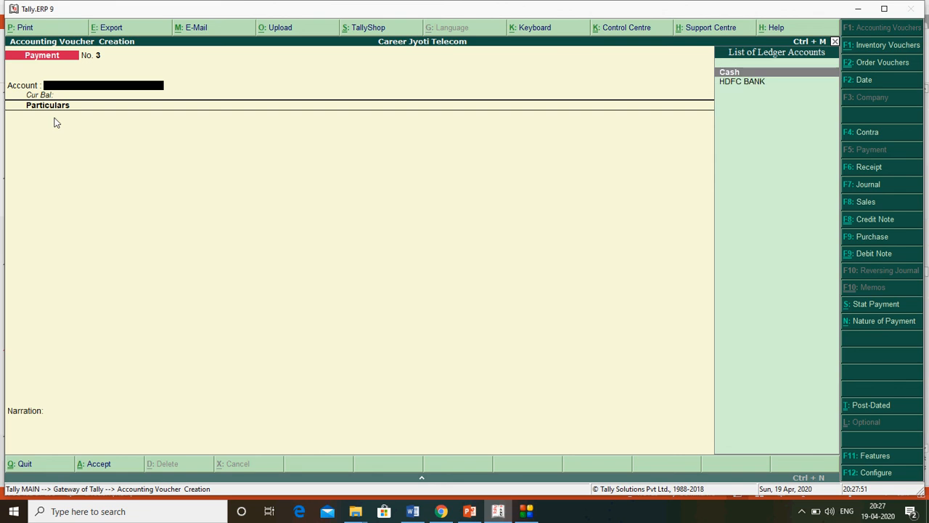
pyautogui.press('Return')
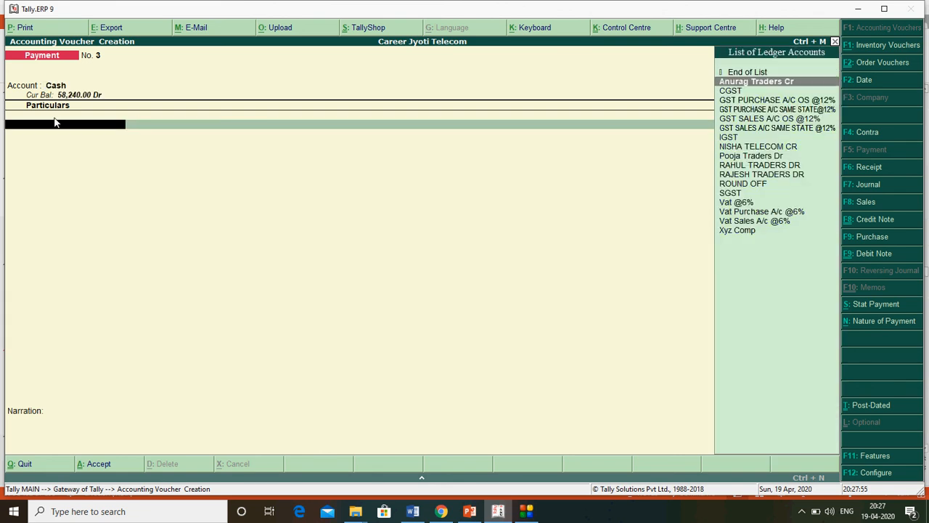
# - Pay Anurag Traders Cr 30,000, settled On Account in bill-wise details
pyautogui.press('Return')
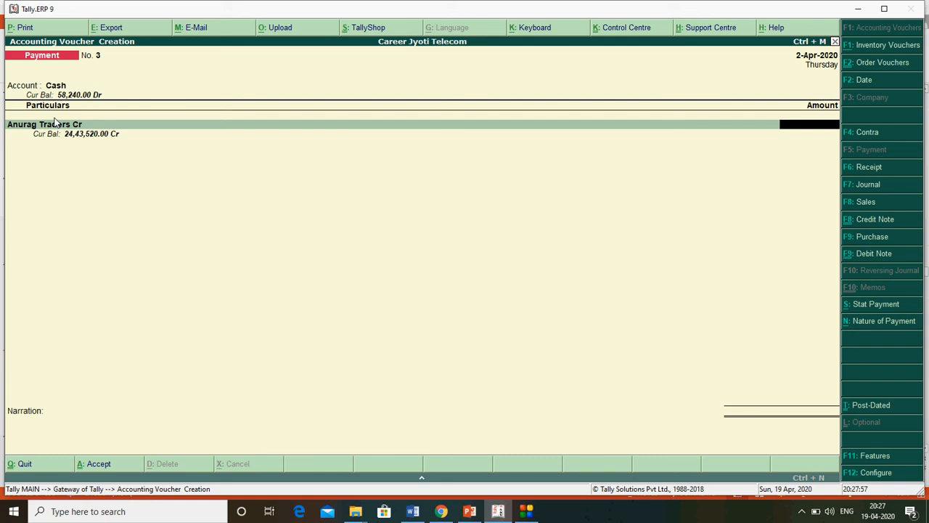
pyautogui.write('30000')
pyautogui.press('Return')
pyautogui.press('Down')
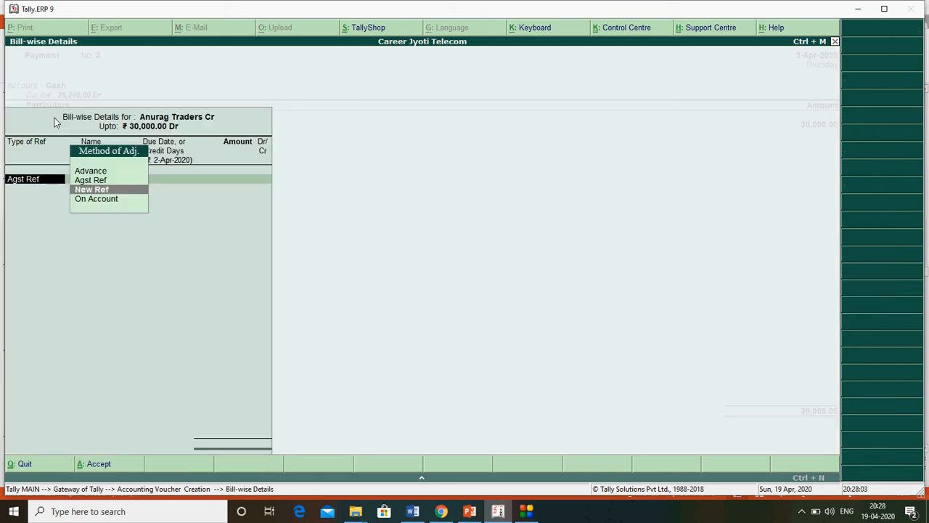
pyautogui.press('Down')
pyautogui.press('Return')
pyautogui.press('Return')
pyautogui.press('Return')
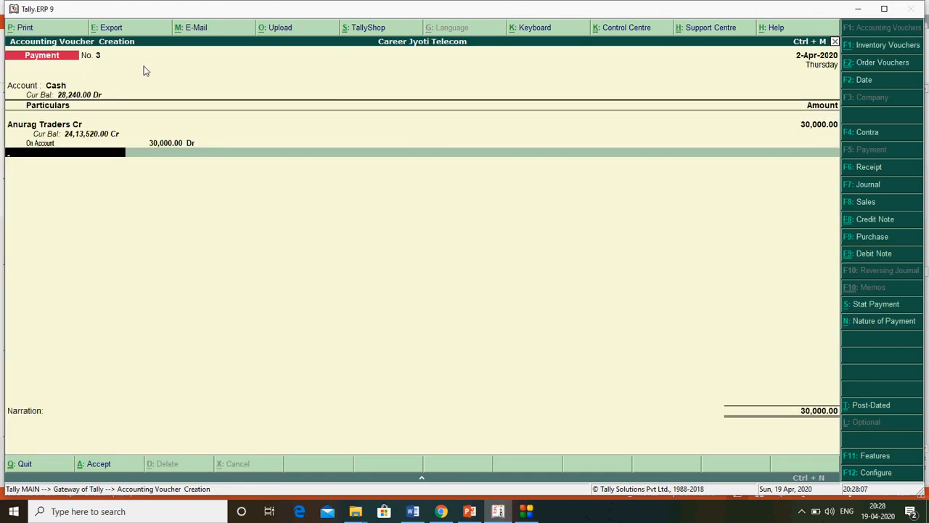
# - Change Anurag Traders' 30,000 adjustment to Agst Ref against pending bill 1234
pyautogui.press('BackSpace')
pyautogui.press('BackSpace')
pyautogui.press('BackSpace')
pyautogui.press('BackSpace')
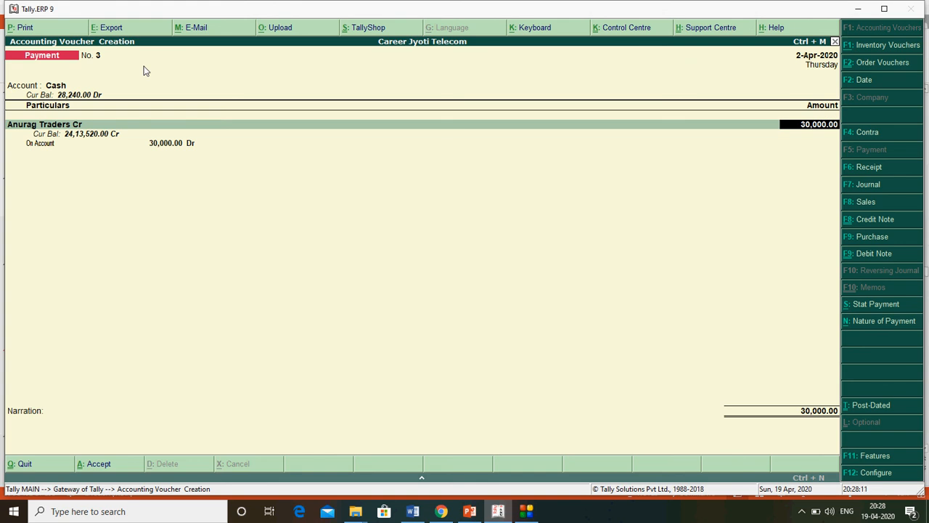
pyautogui.press('Return')
pyautogui.press('Up')
pyautogui.press('Up')
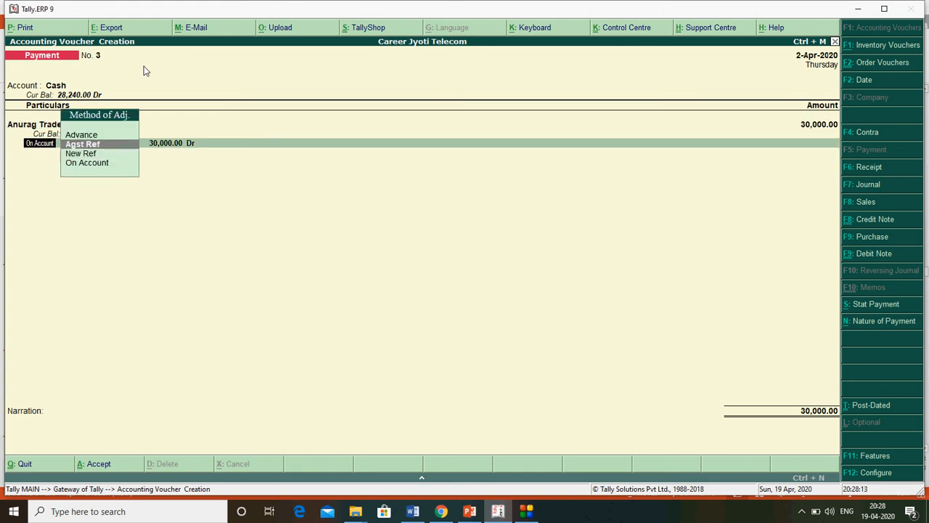
pyautogui.press('Return')
pyautogui.press('Return')
pyautogui.press('Return')
pyautogui.press('Return')
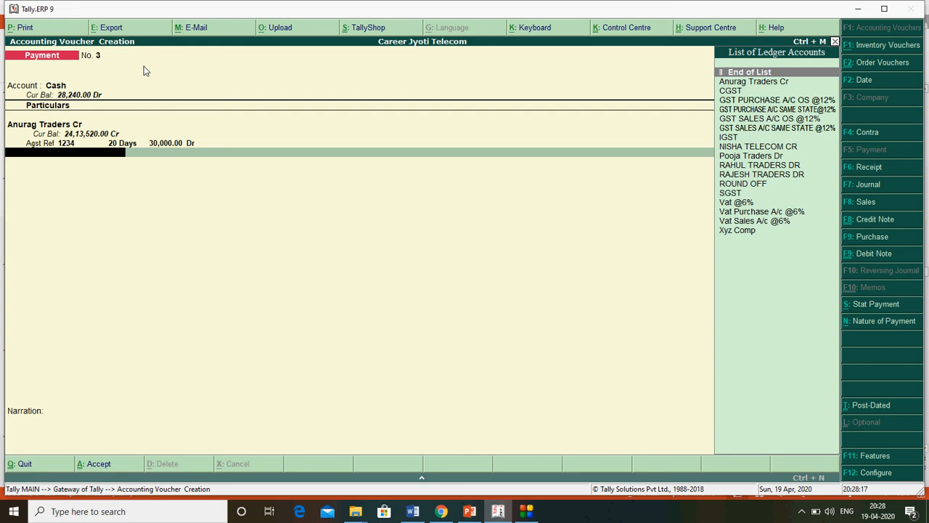
pyautogui.press('Return')
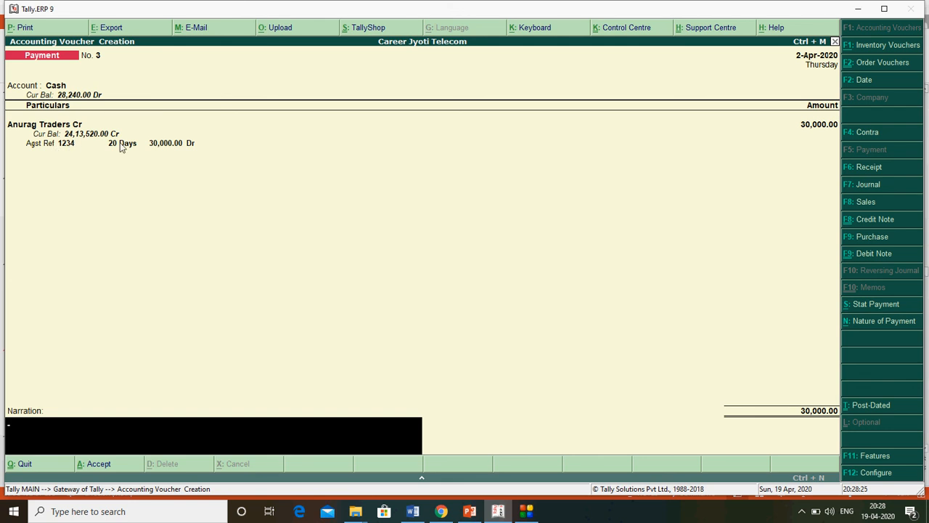
pyautogui.write('BE')
pyautogui.press('BackSpace')
pyautogui.press('BackSpace')
pyautogui.press('BackSpace')
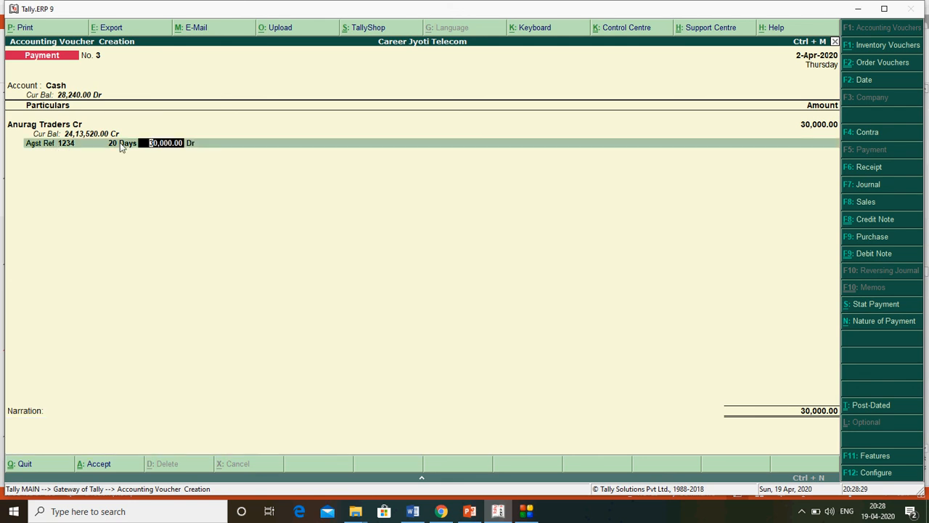
pyautogui.press('Return')
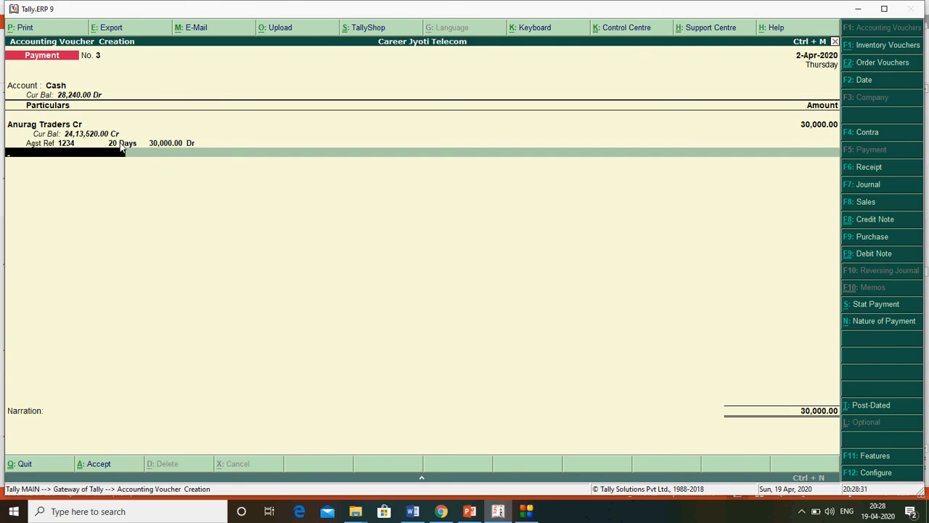
pyautogui.press('Return')
# - Add NISHA TELECOM CR as the next party paid
pyautogui.press('BackSpace')
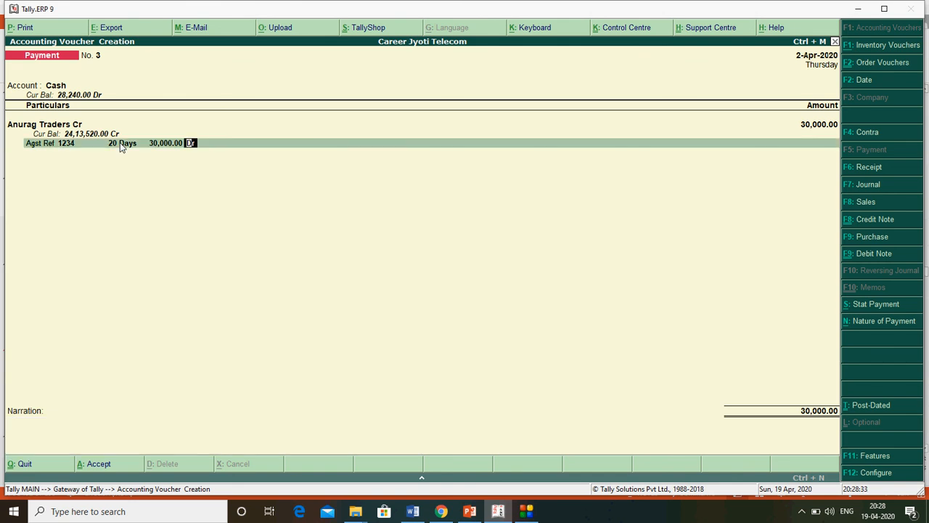
pyautogui.press('Return')
pyautogui.press('Down')
pyautogui.press('Down')
pyautogui.press('Down')
pyautogui.press('Down')
pyautogui.press('Down')
pyautogui.press('Down')
pyautogui.press('Down')
pyautogui.press('Down')
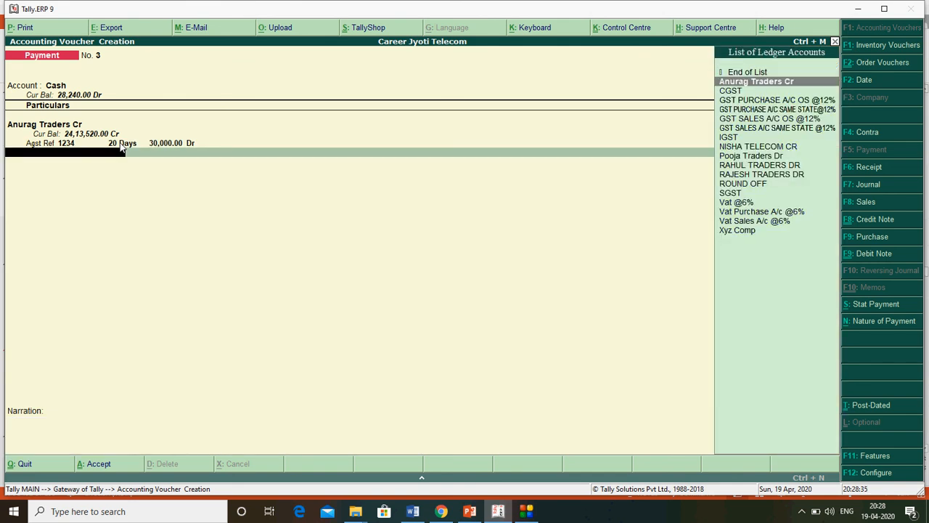
pyautogui.press('Down')
pyautogui.press('Down')
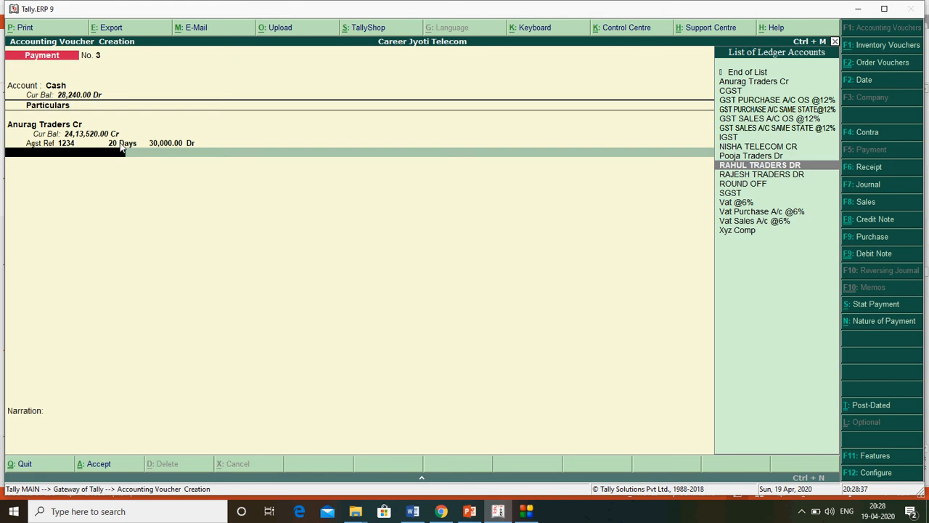
pyautogui.press('Up')
pyautogui.press('Up')
pyautogui.press('Return')
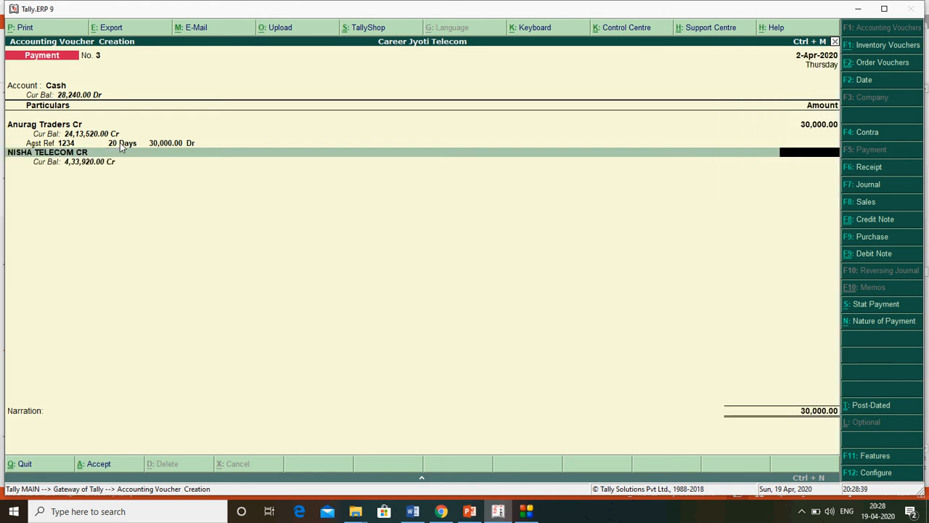
# - Pay NISHA TELECOM CR 10,000, adjusting Agst Ref bill 1 for 38,080.00 Cr
pyautogui.write('10000')
pyautogui.press('Return')
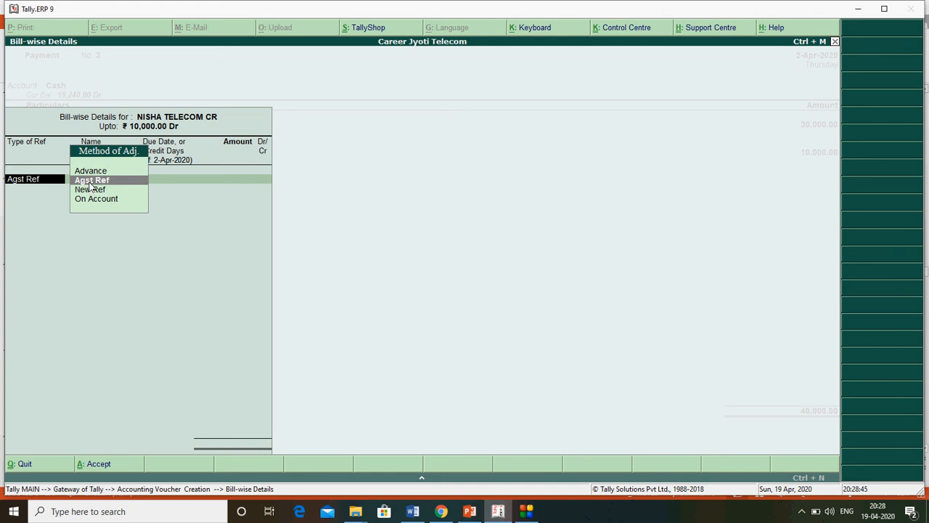
pyautogui.press('Return')
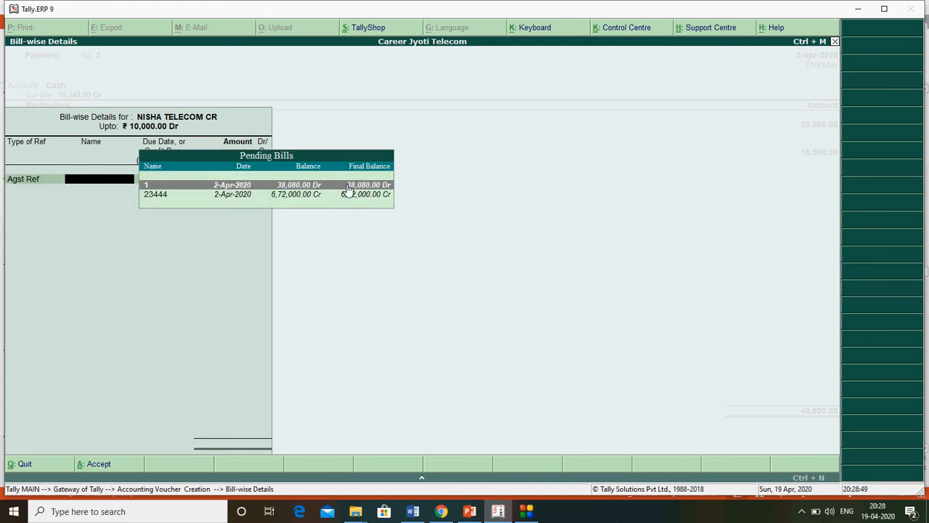
pyautogui.press('Down')
pyautogui.press('Up')
pyautogui.press('Down')
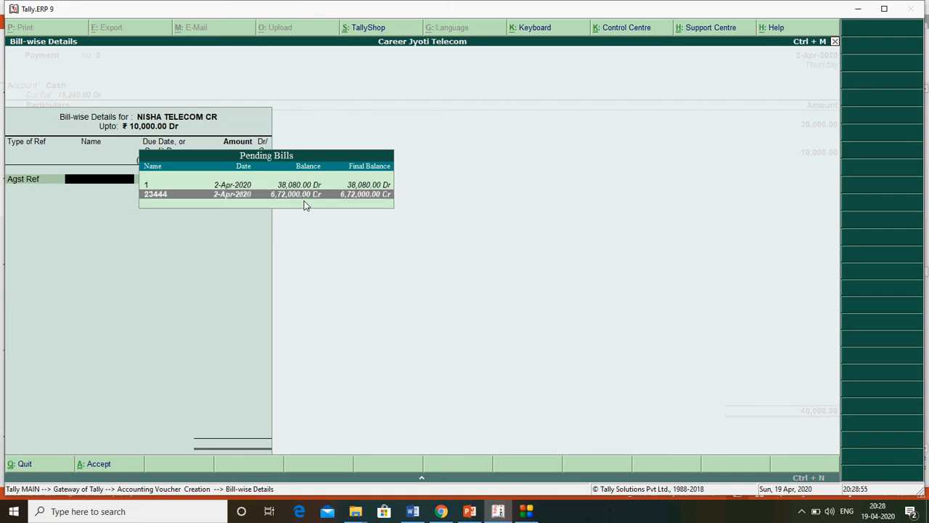
pyautogui.press('Up')
pyautogui.press('Down')
pyautogui.press('Up')
pyautogui.press('Down')
pyautogui.press('Up')
pyautogui.press('Down')
pyautogui.press('Up')
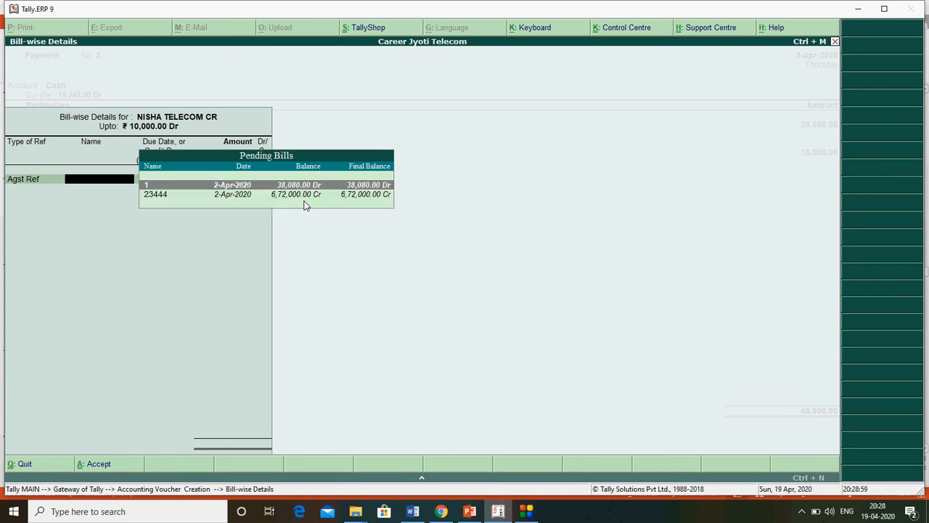
pyautogui.press('Return')
pyautogui.press('Return')
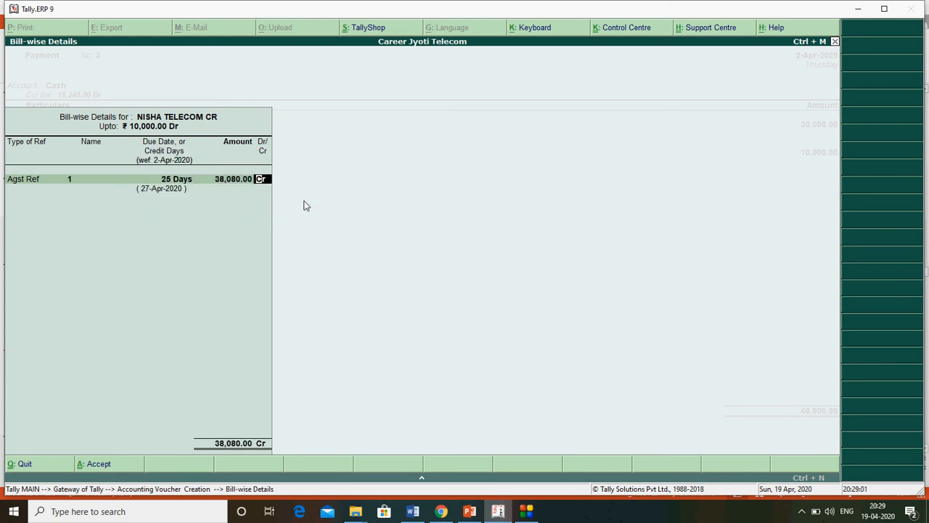
pyautogui.press('Return')
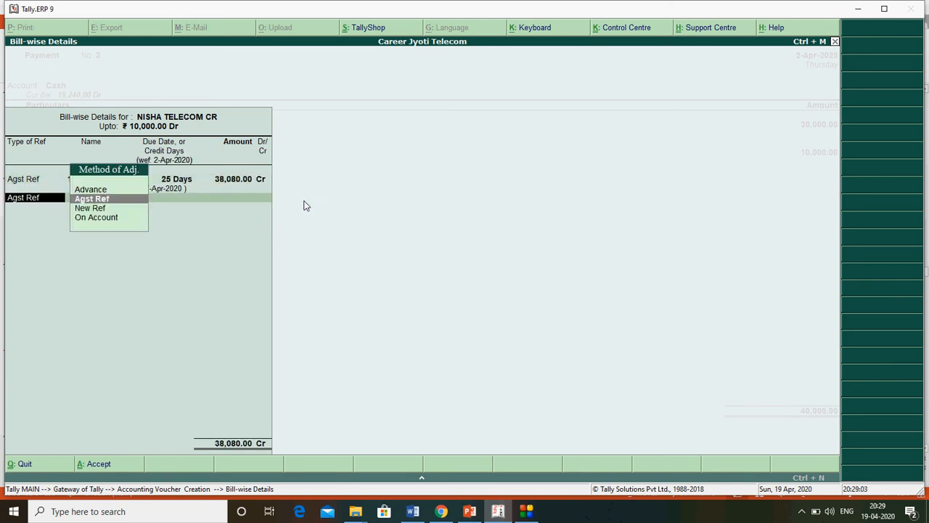
# - Add a second Agst Ref line for bill 23444 at 48,080.00 Dr and accept
pyautogui.press('Return')
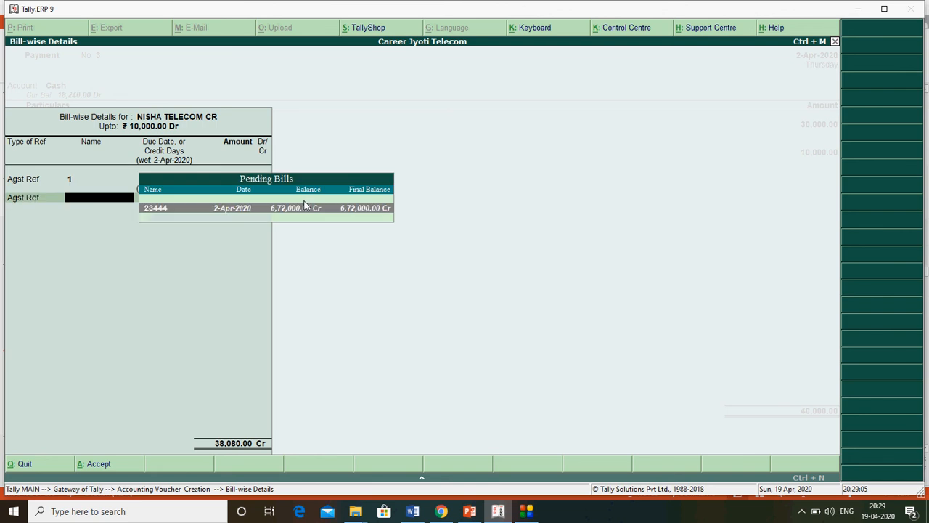
pyautogui.press('Return')
pyautogui.press('Return')
pyautogui.press('Return')
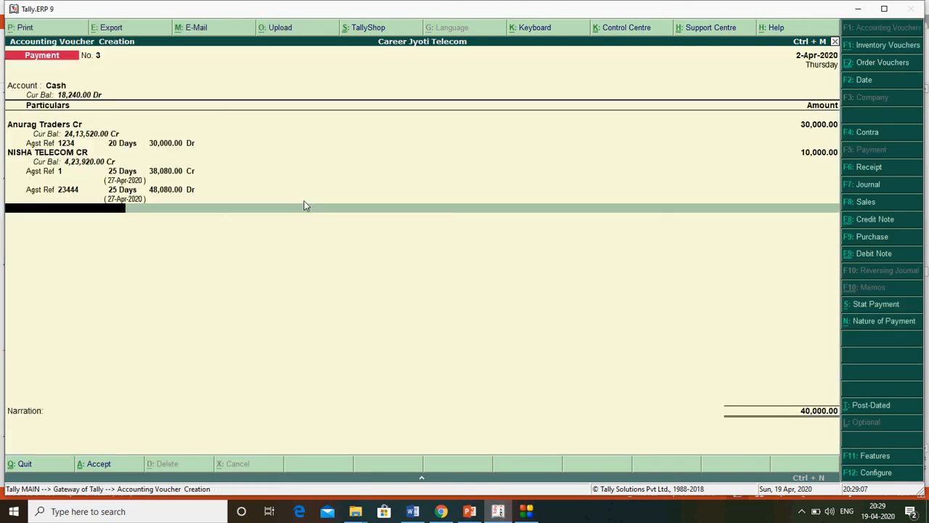
# - Skip the narration and accept Payment No. 3, leaving blank voucher No. 4
pyautogui.press('Return')
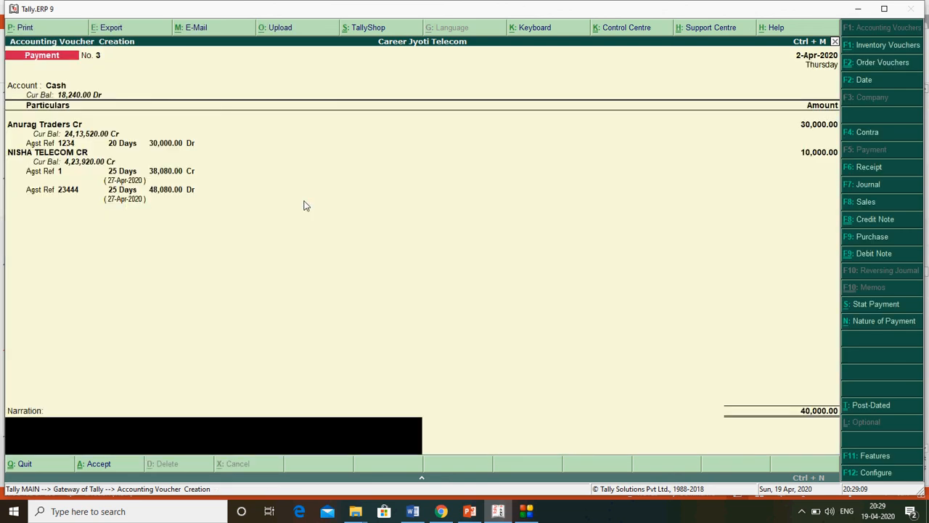
pyautogui.press('Return')
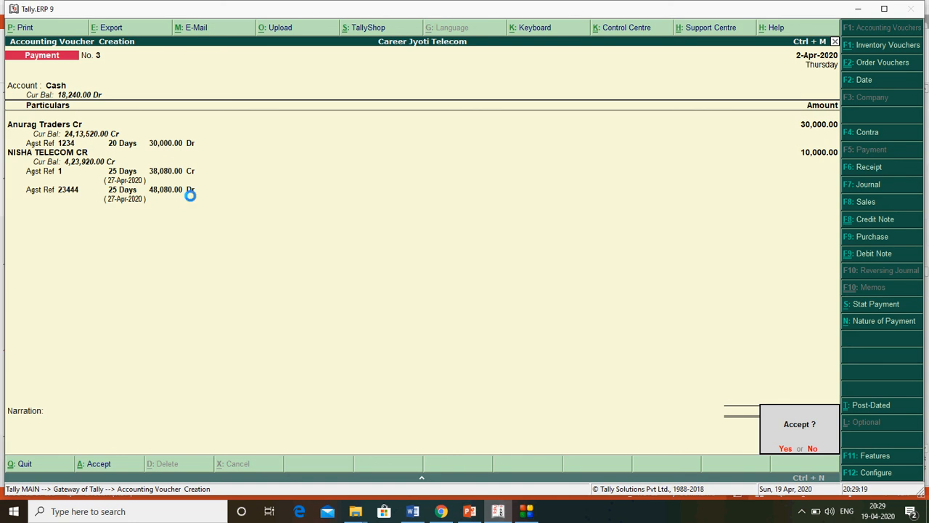
pyautogui.press('Return')
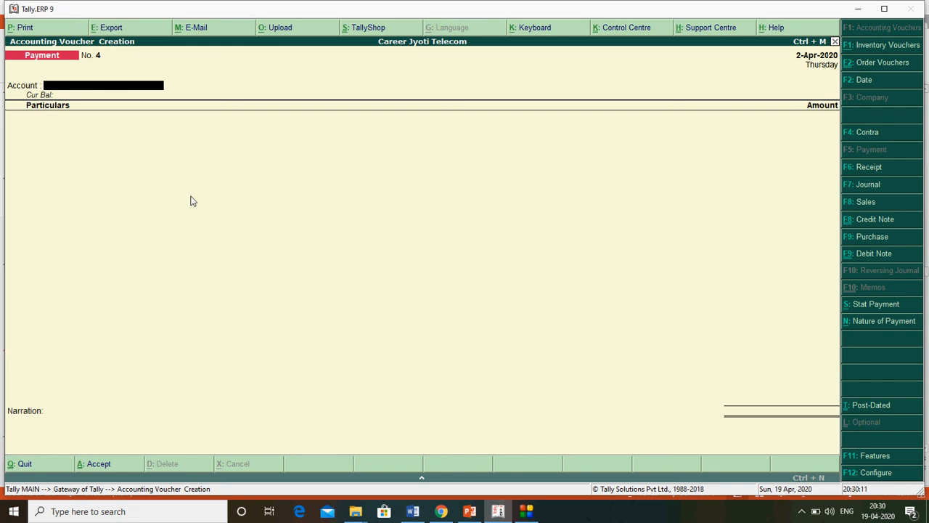
# - Page through the payment voucher slides in PowerPoint, then minimise PowerPoint and Tally
pyautogui.click(470, 511)
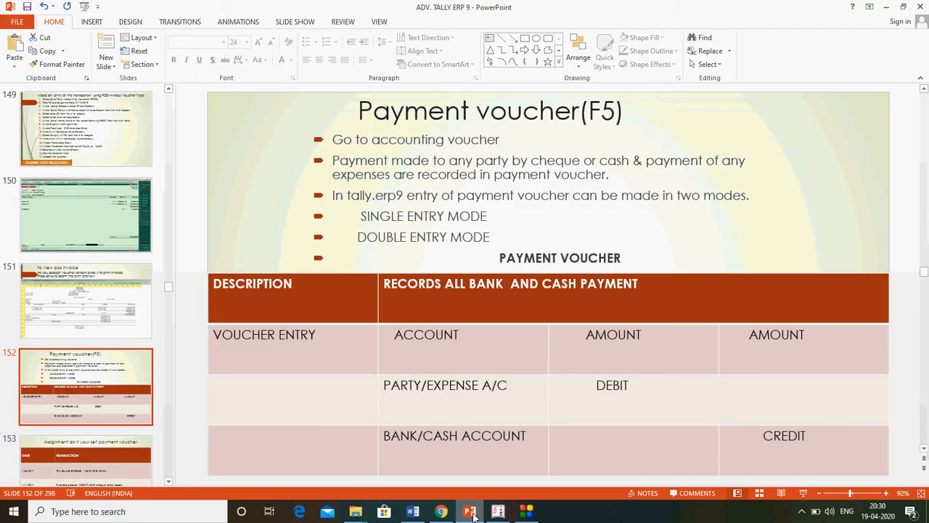
pyautogui.press('Down')
pyautogui.press('Down')
pyautogui.press('Down')
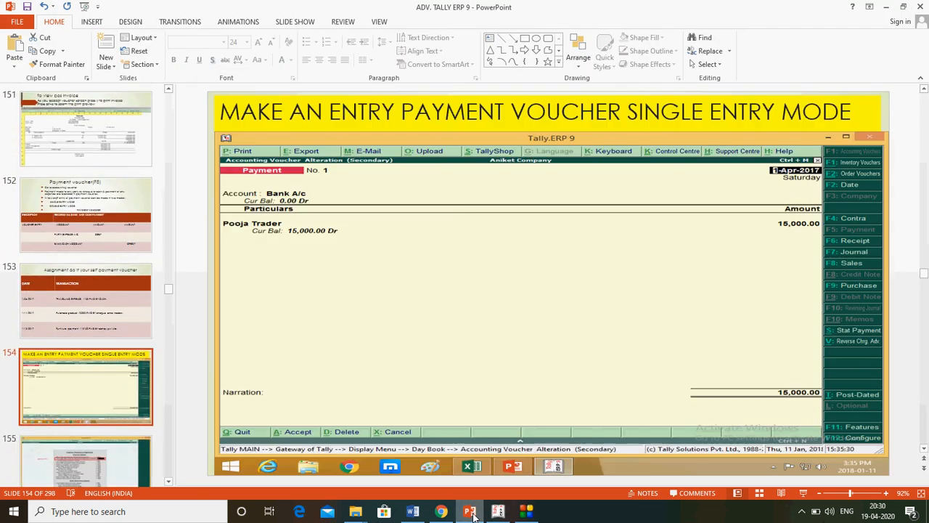
pyautogui.press('Up')
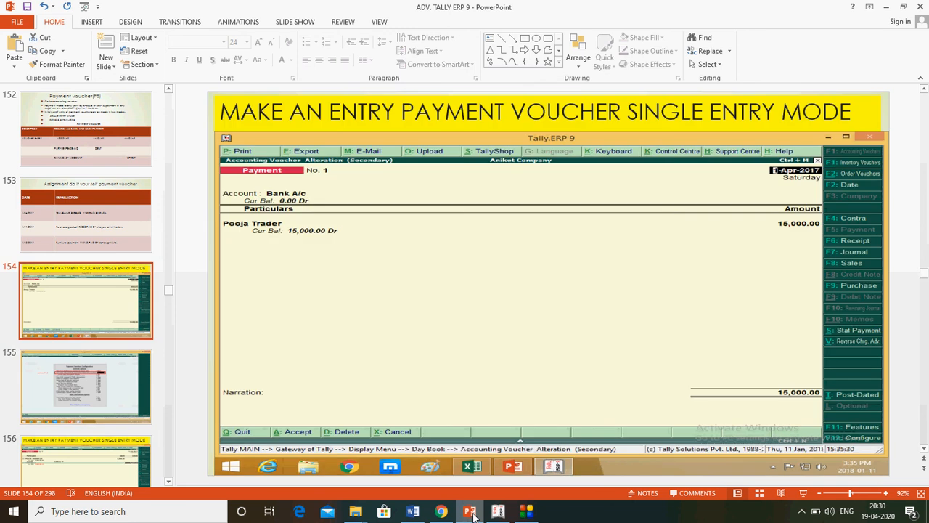
pyautogui.press('Down')
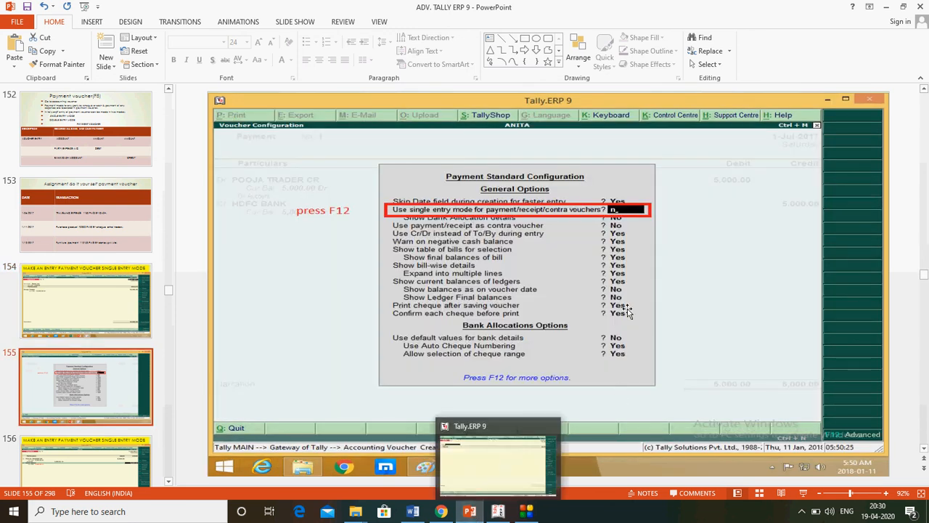
pyautogui.press('Down')
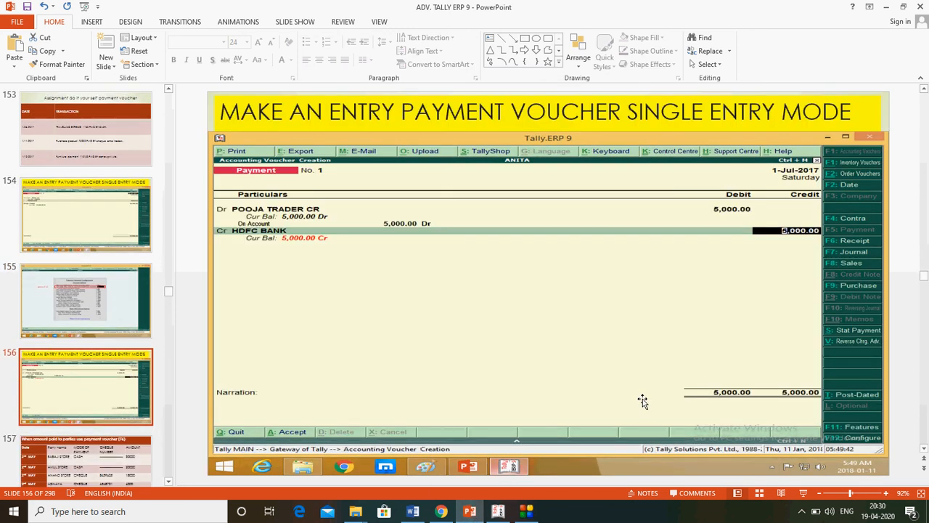
pyautogui.press('Down')
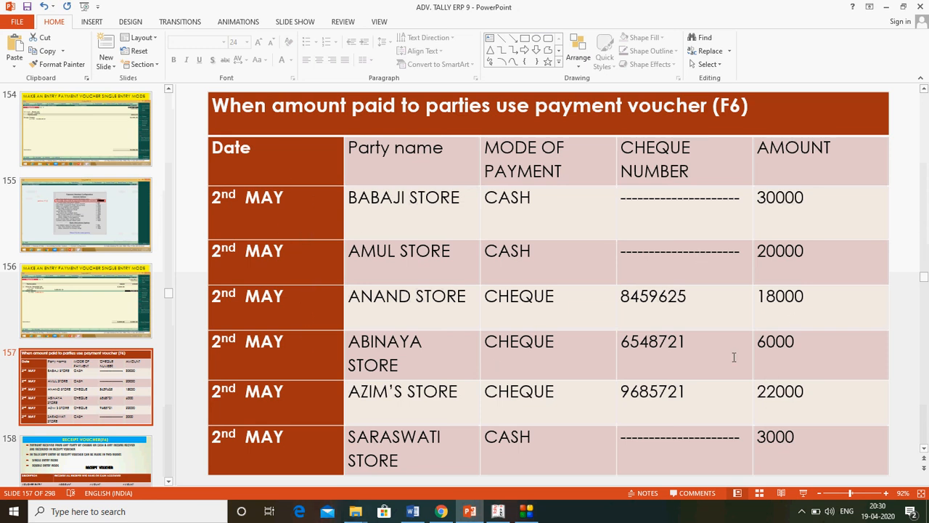
pyautogui.scroll(3, 733, 357)
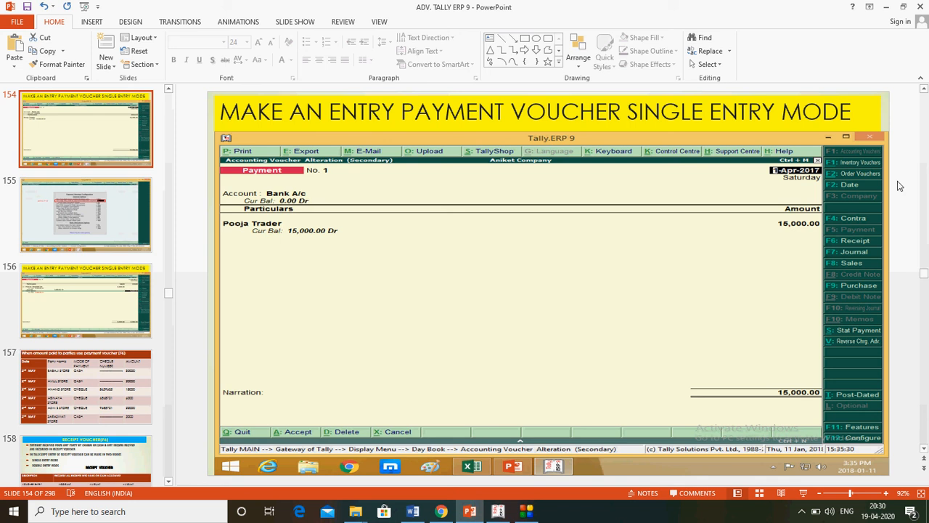
pyautogui.click(887, 7)
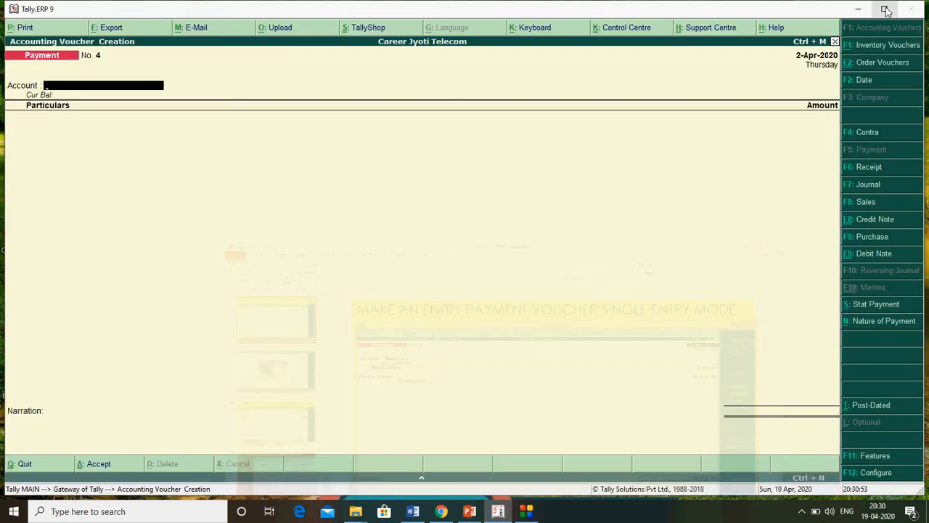
pyautogui.click(864, 9)
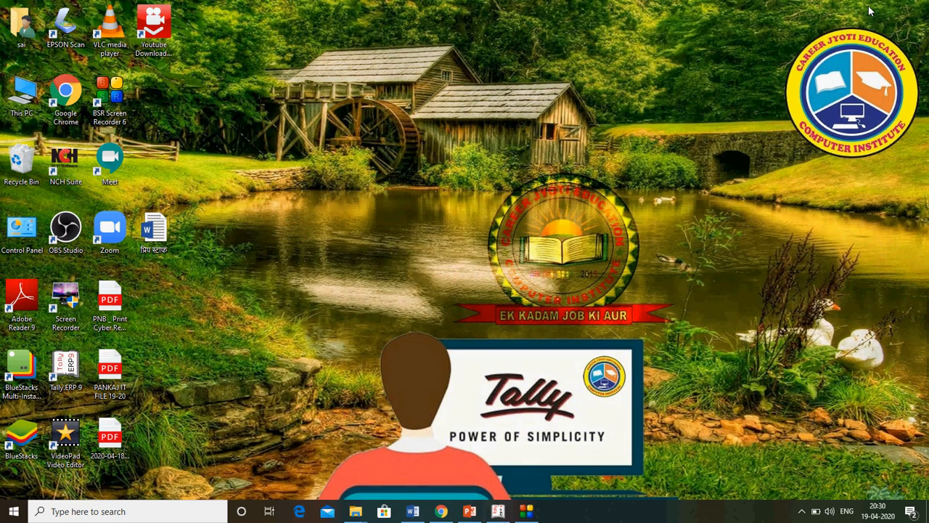